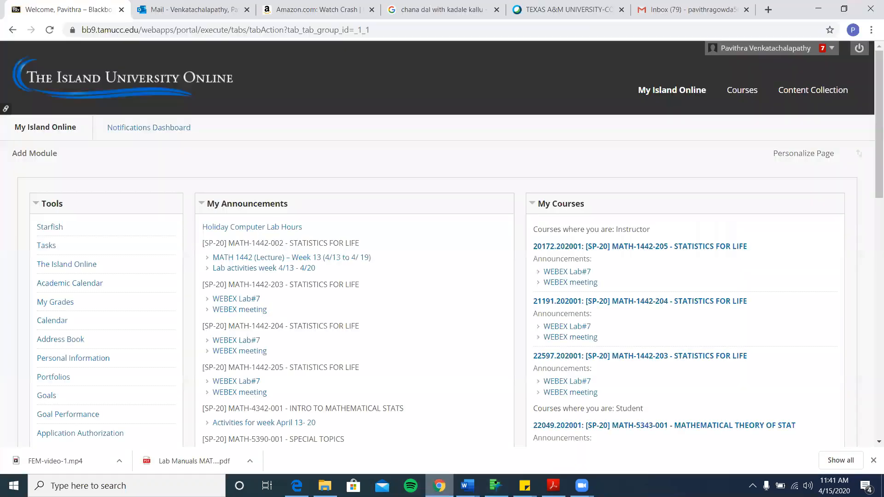
- Bring the Lab Manuals MATH 1442 PDF in Edge in front of JMP, showing Chapter 9
left_click(437, 426)
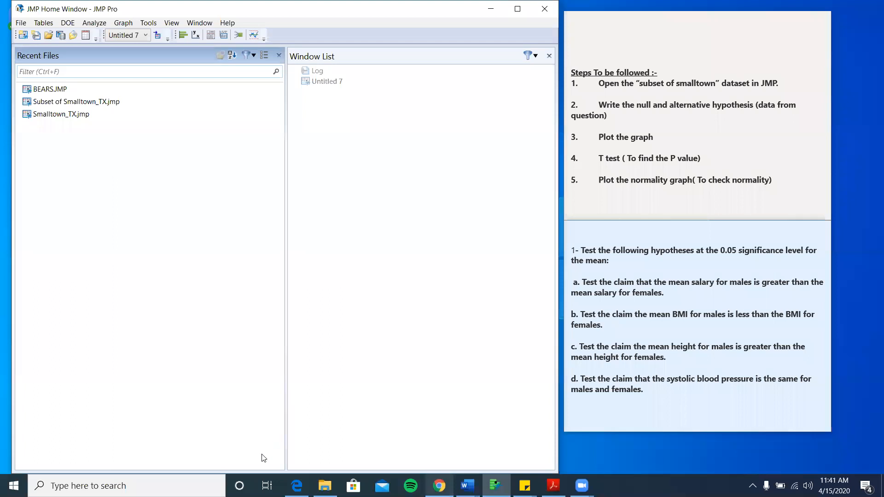
left_click(296, 486)
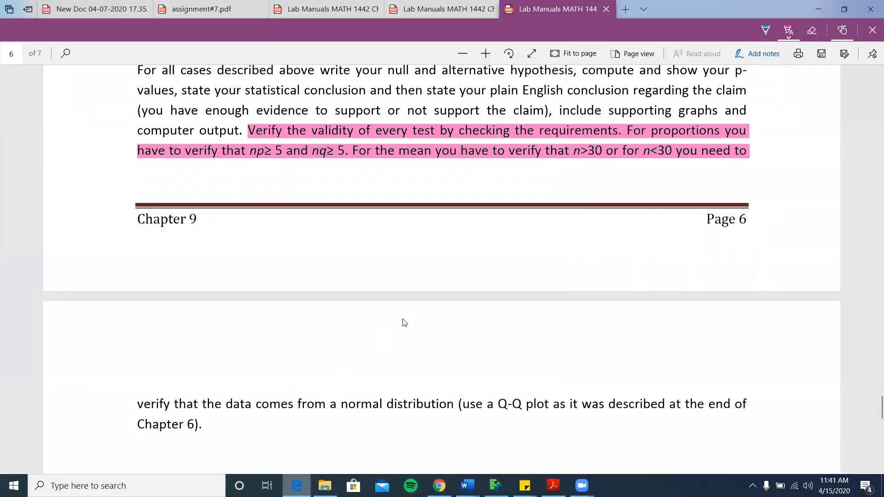
- Highlight 'Chapter' in pink in the Team Assignment instructions, then close the annotation toolbar
scroll(404, 322, "up", 6)
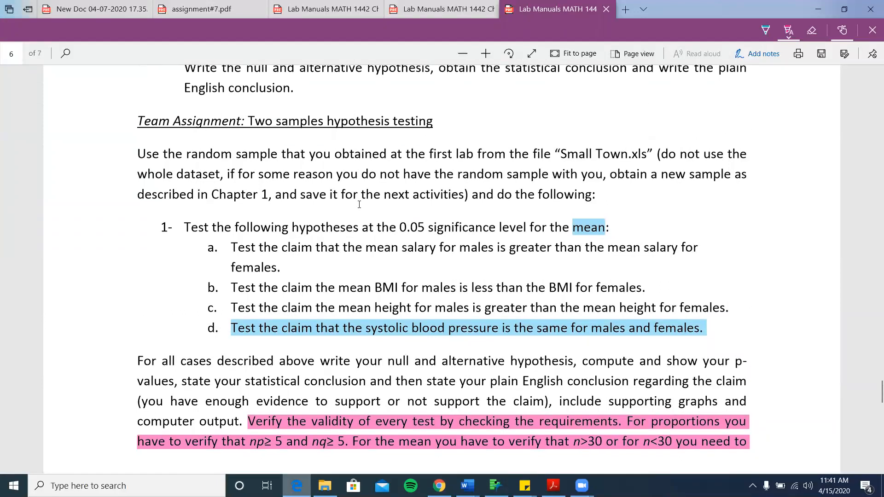
scroll(359, 204, "down", 1)
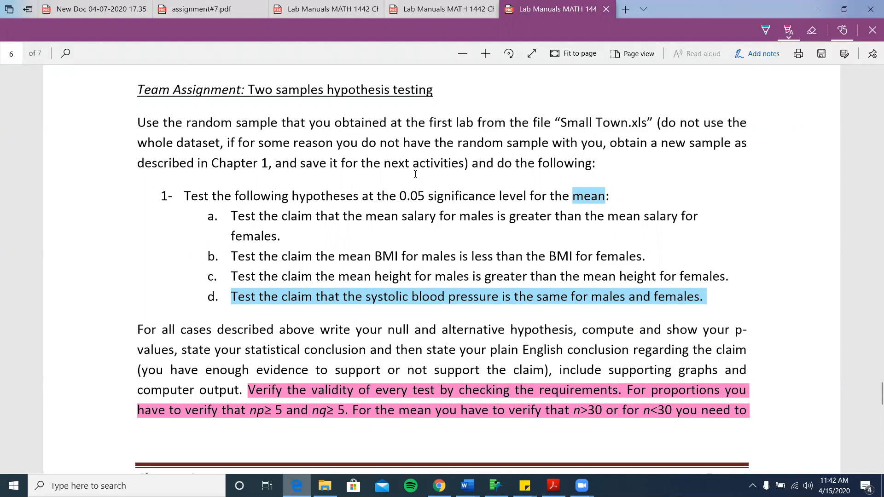
double_click(234, 164)
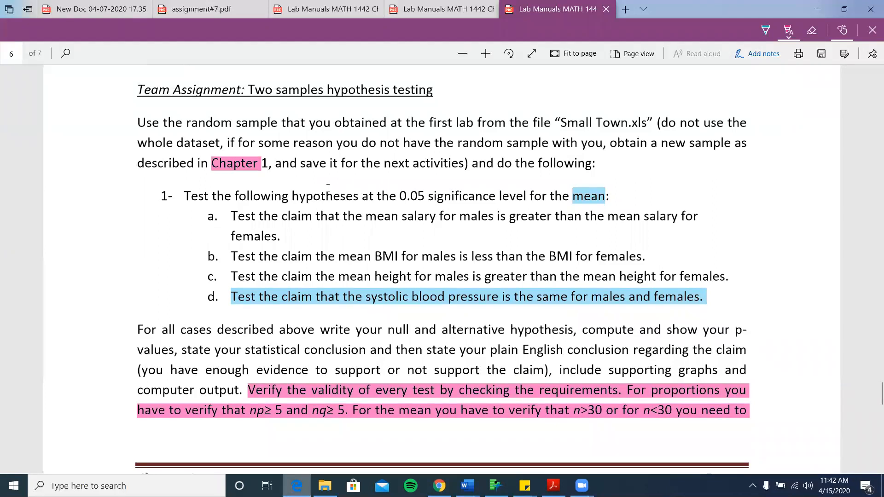
left_click(872, 30)
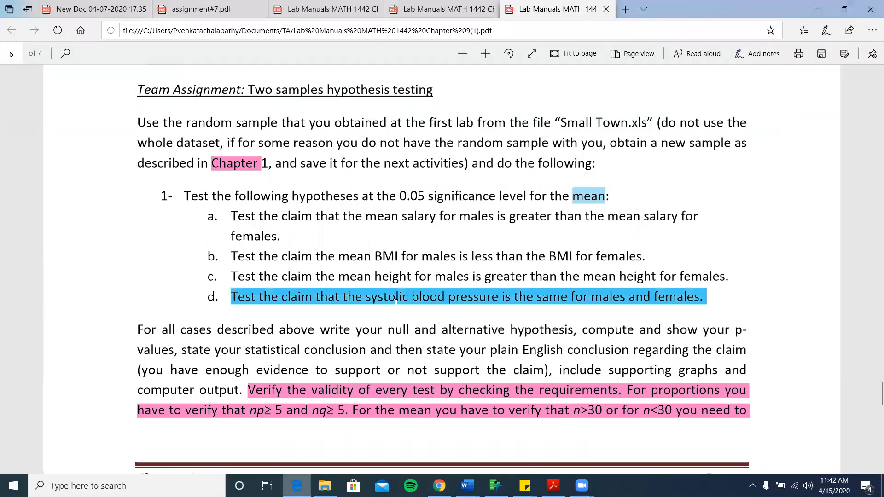
scroll(396, 301, "down", 2)
scroll(396, 304, "up", 20)
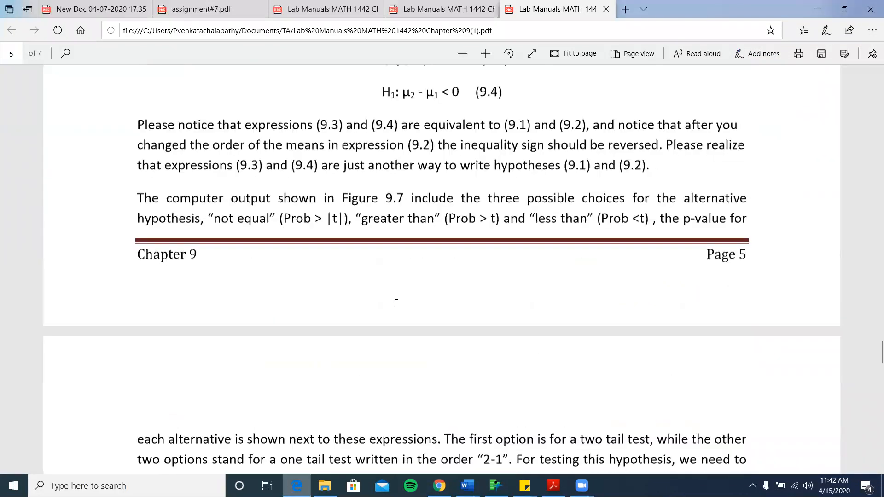
scroll(397, 306, "up", 20)
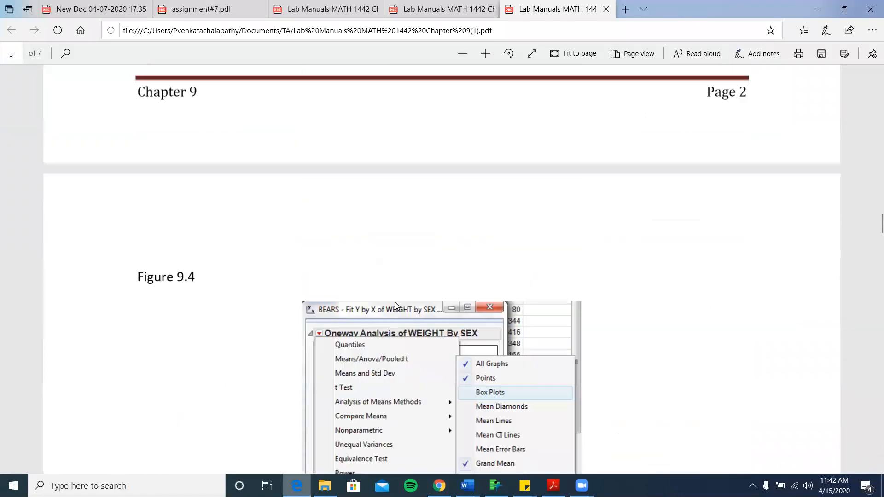
scroll(396, 305, "up", 10)
scroll(396, 304, "down", 7)
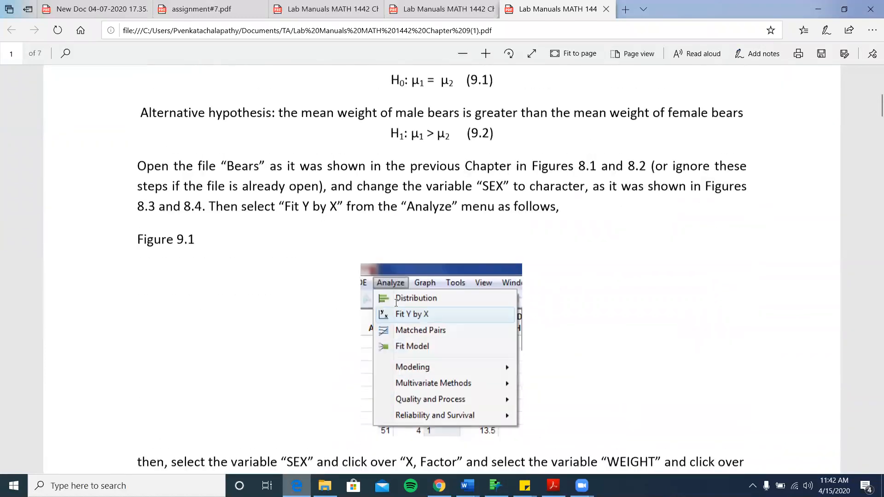
scroll(397, 302, "up", 5)
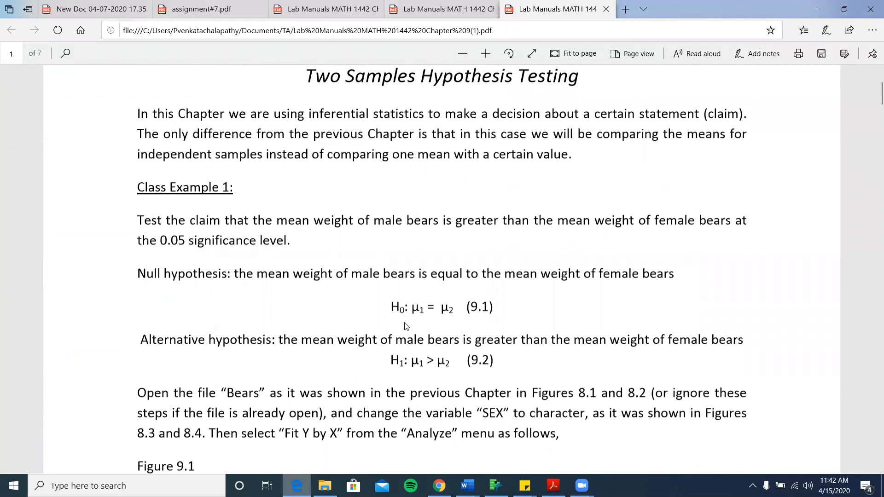
scroll(406, 327, "down", 15)
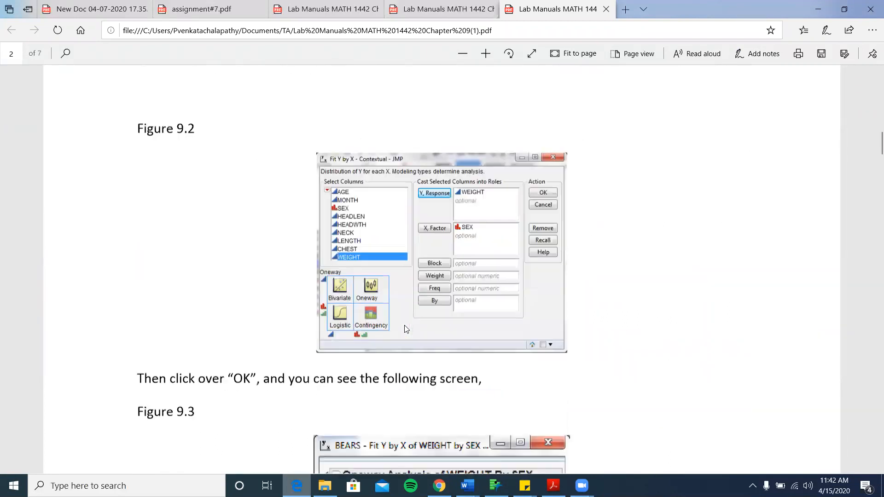
scroll(406, 329, "down", 20)
scroll(406, 329, "down", 20)
scroll(406, 329, "down", 20)
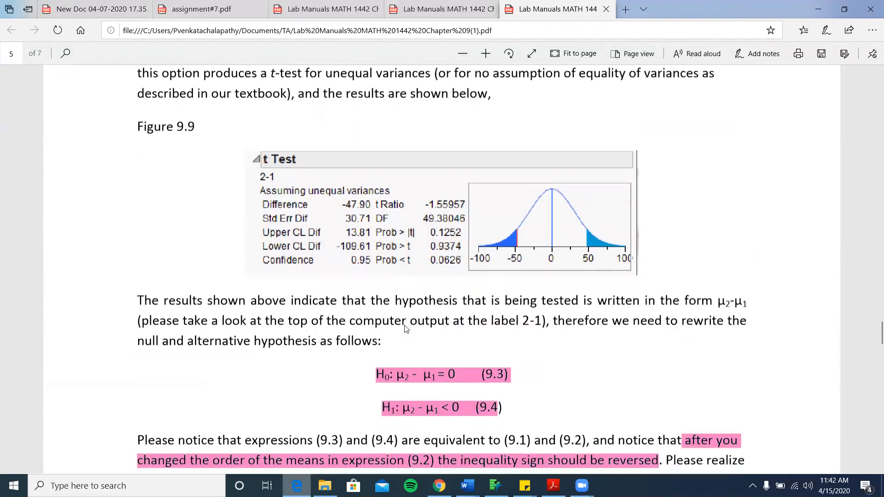
scroll(405, 327, "down", 3)
scroll(410, 318, "up", 2)
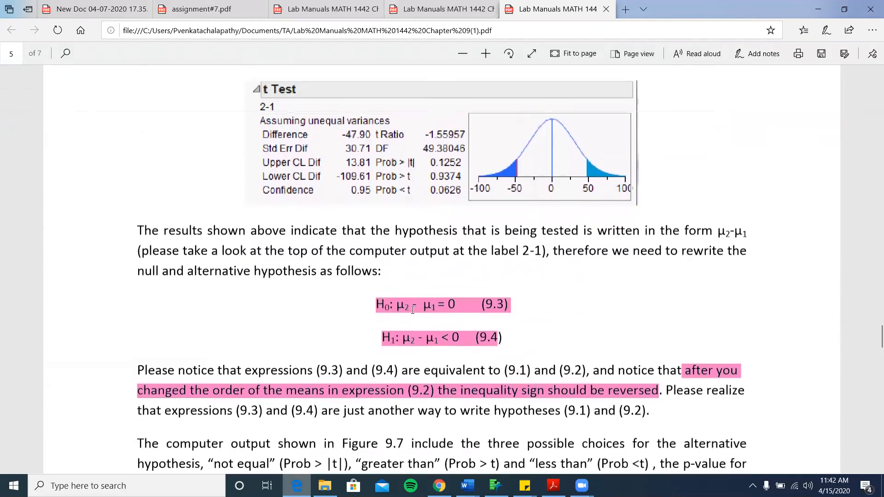
double_click(699, 252)
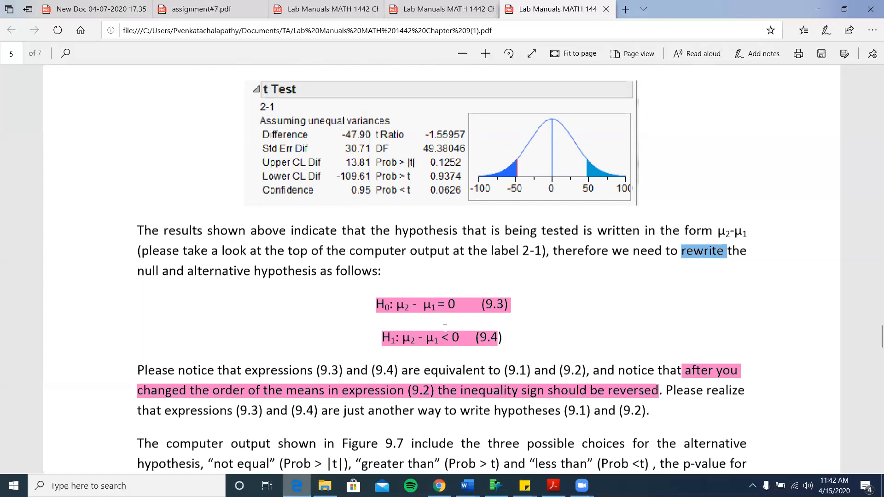
scroll(445, 328, "down", 2)
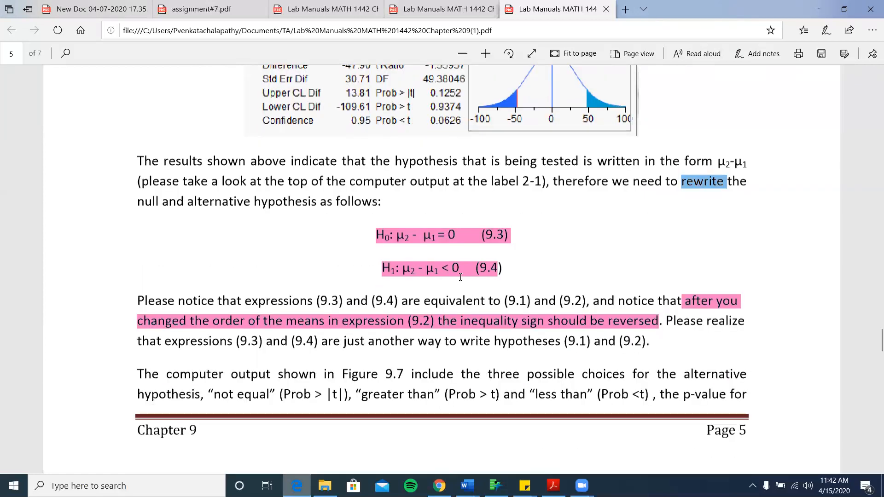
left_click(447, 269)
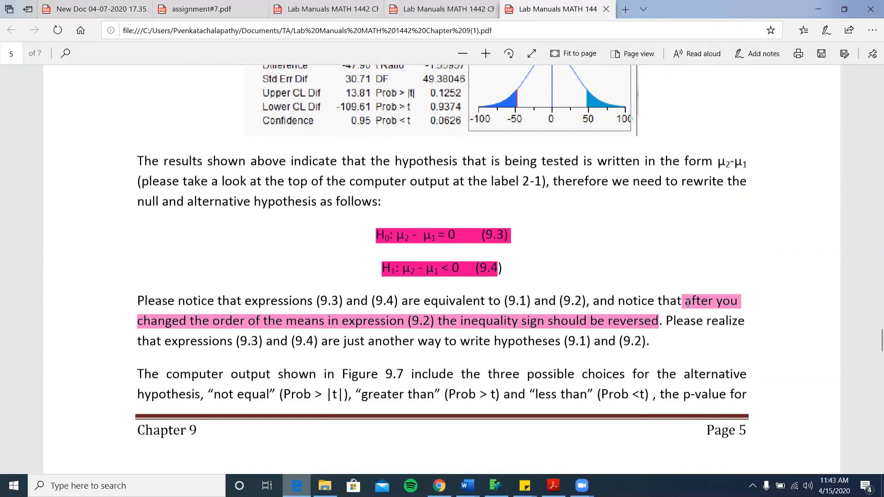
scroll(331, 346, "up", 2)
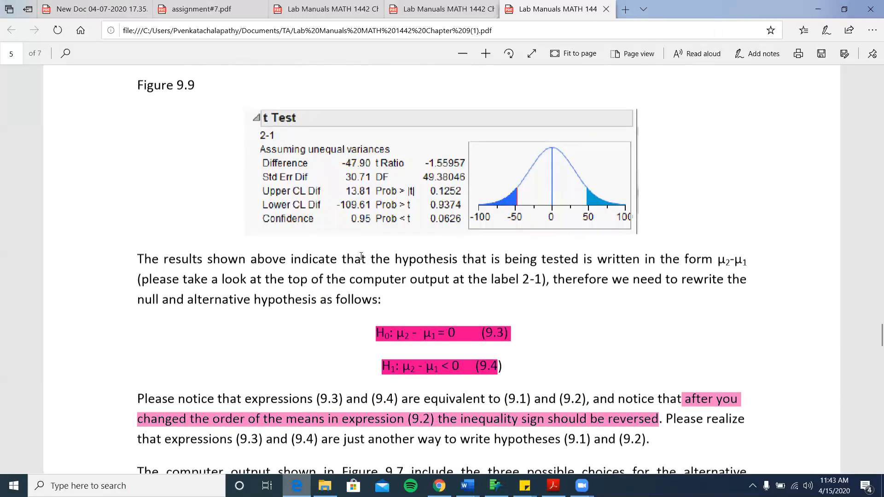
scroll(572, 237, "down", 4)
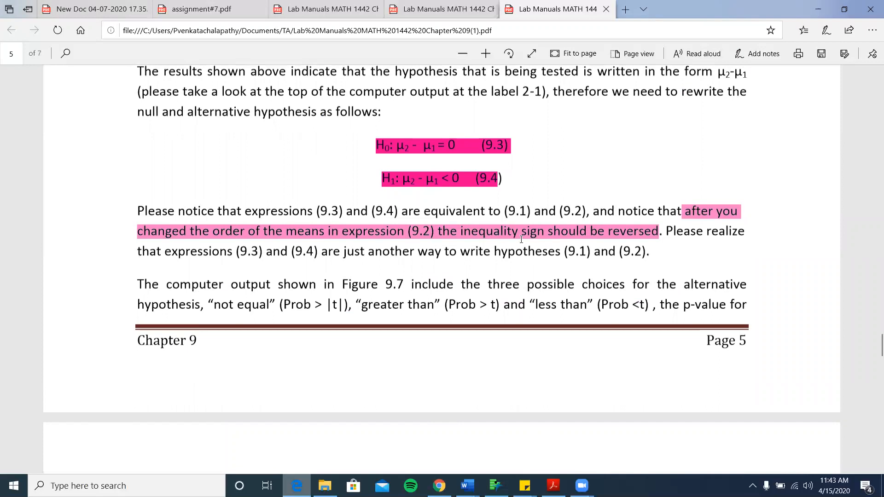
scroll(521, 239, "up", 2)
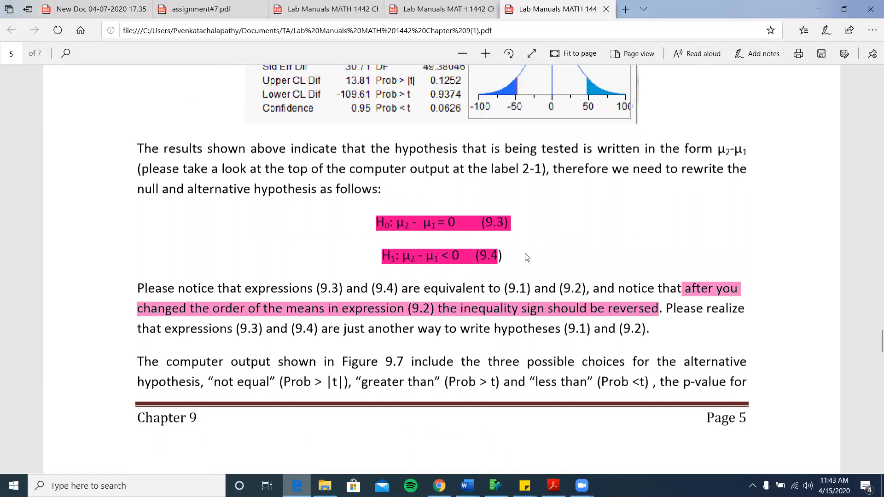
scroll(528, 258, "up", 1)
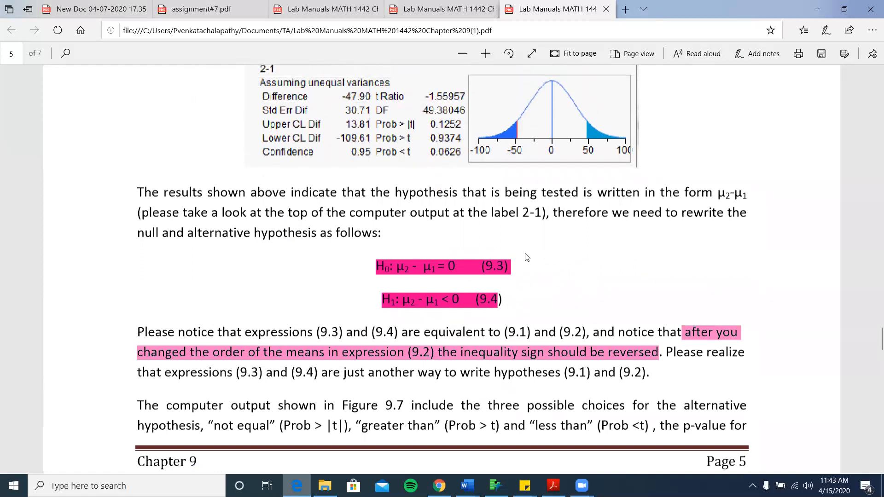
scroll(527, 257, "down", 1)
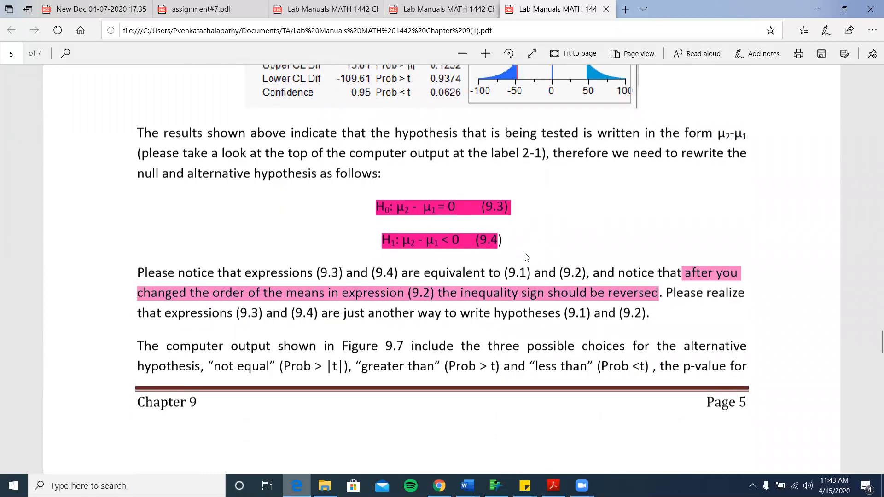
scroll(576, 231, "down", 15)
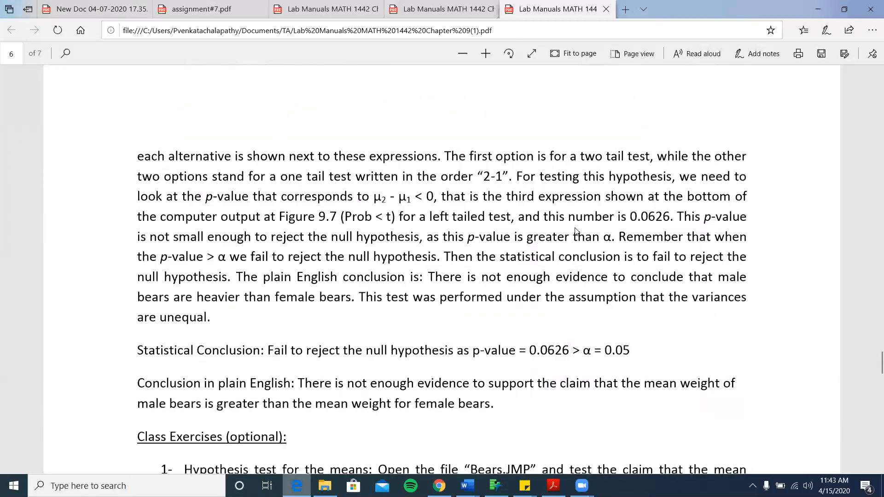
scroll(576, 231, "up", 1)
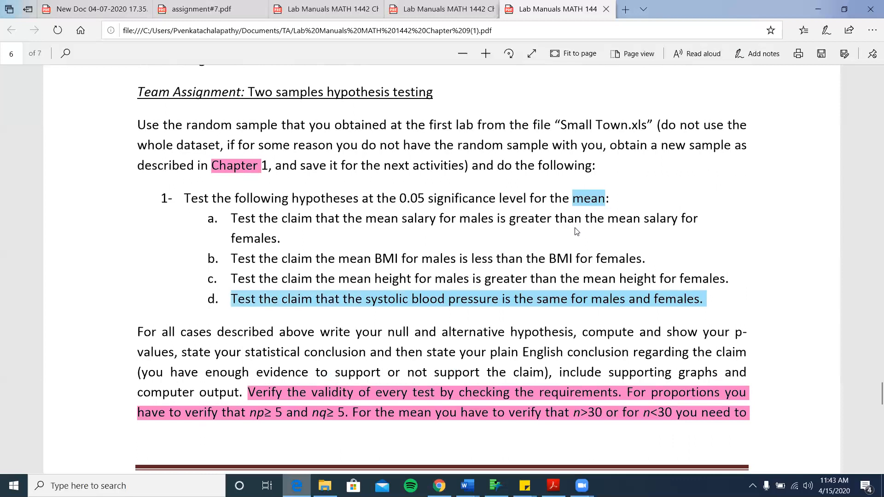
- Minimize the lab manual and open Subset of Smalltown_TX.jmp from JMP Home's Recent Files
left_click(818, 10)
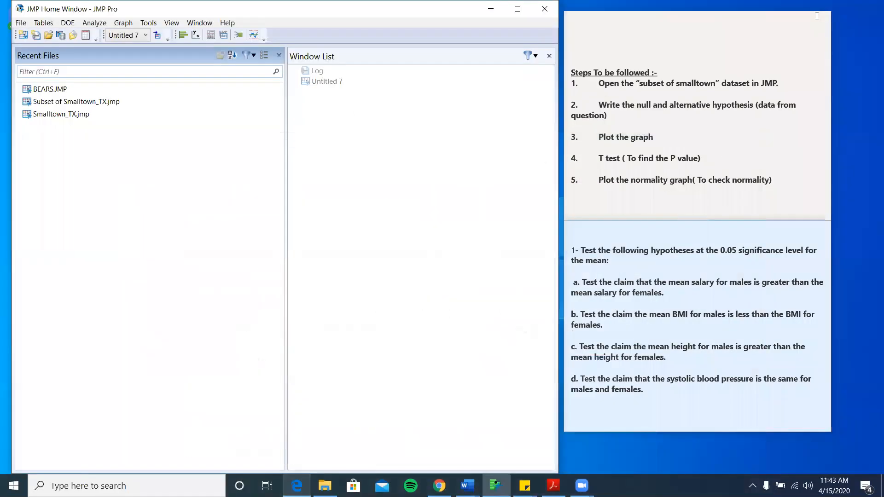
double_click(593, 291)
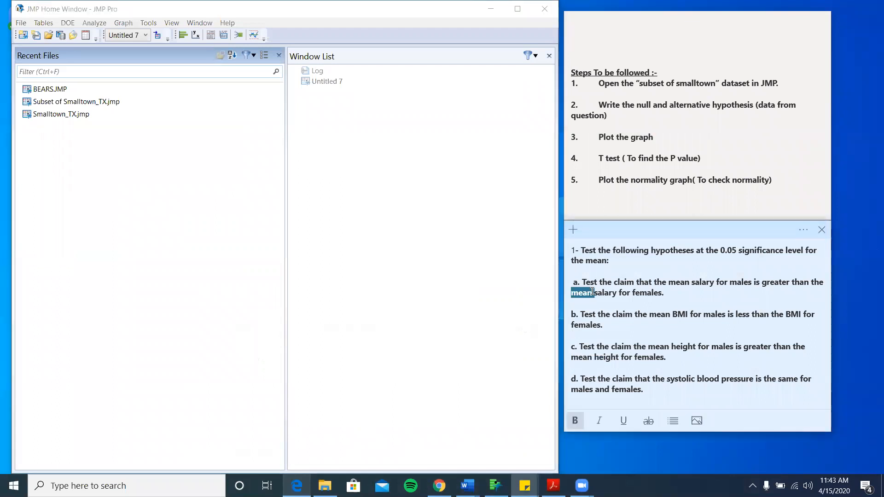
left_click(592, 291)
left_click(450, 176)
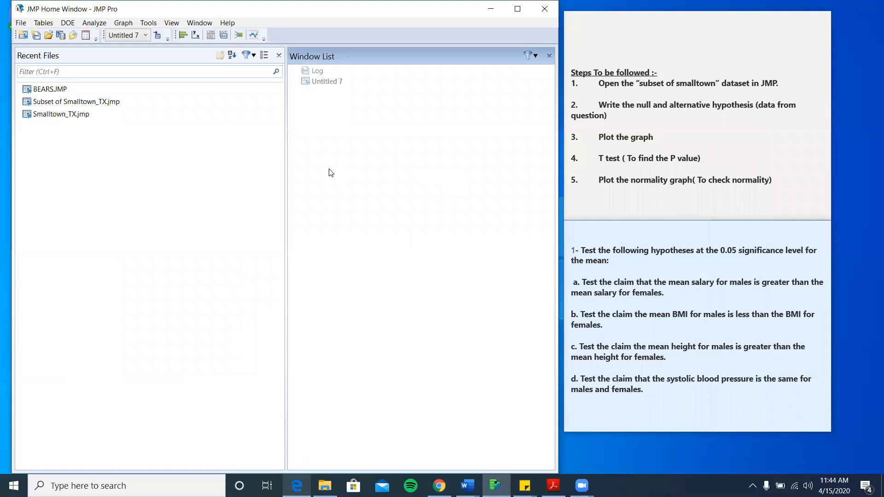
left_click(64, 105)
- Open the Subset of Smalltown_TX table, widen it to show SALARY and CHARITY, and select SEX
double_click(63, 102)
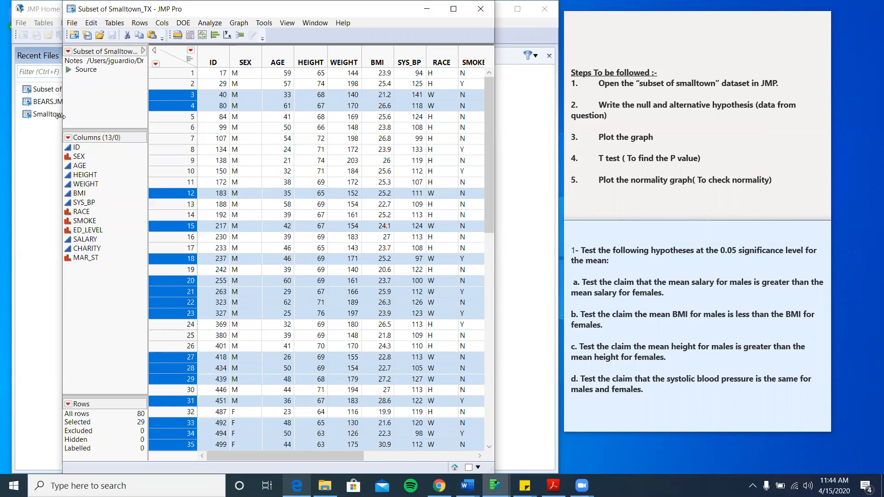
left_click_drag(61, 116, 11, 116)
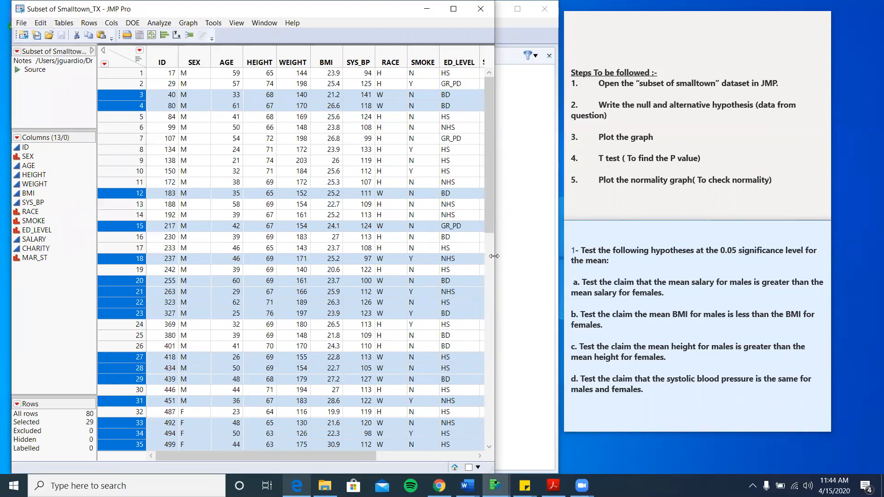
left_click_drag(495, 256, 558, 250)
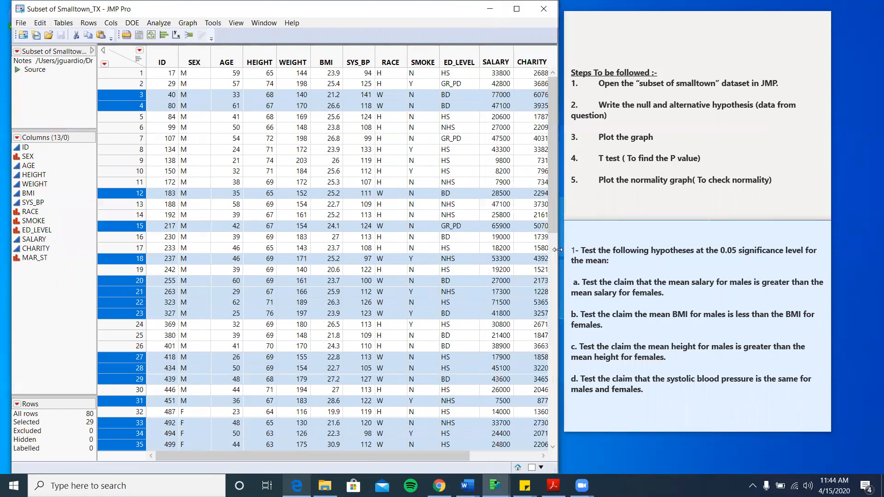
left_click(667, 282)
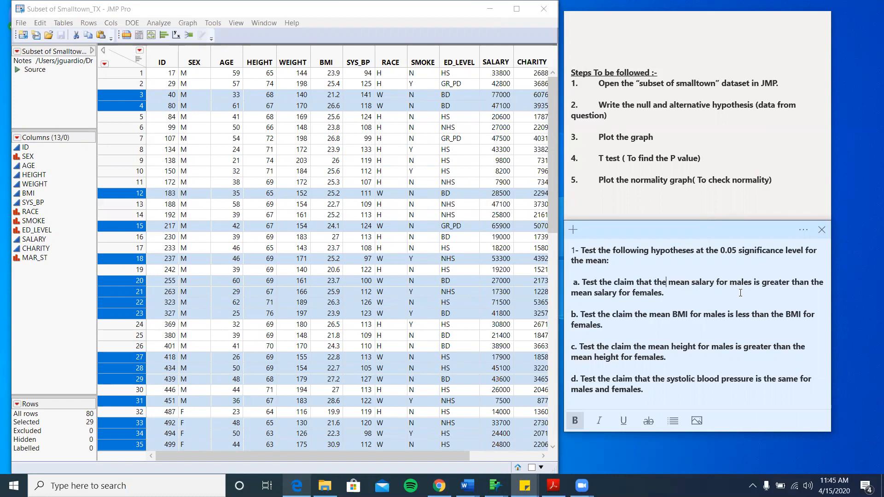
left_click(196, 62)
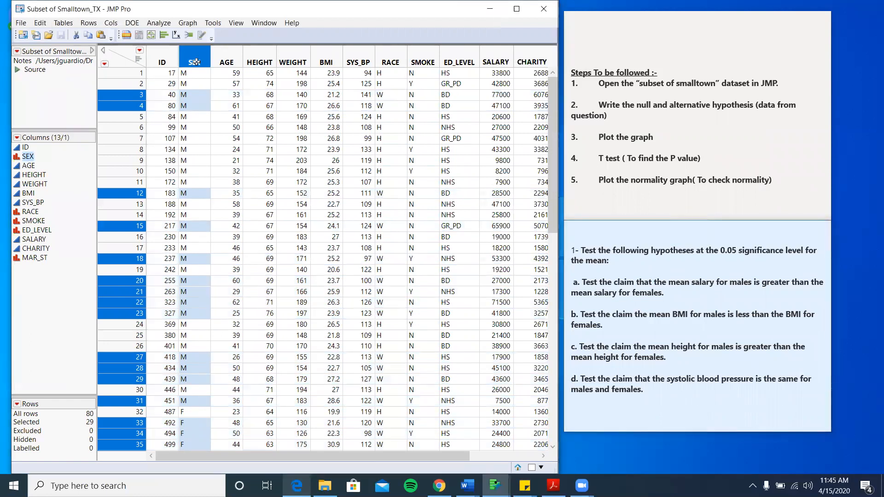
- Check the SEX column's Column Info and close it unchanged
right_click(195, 62)
left_click(214, 68)
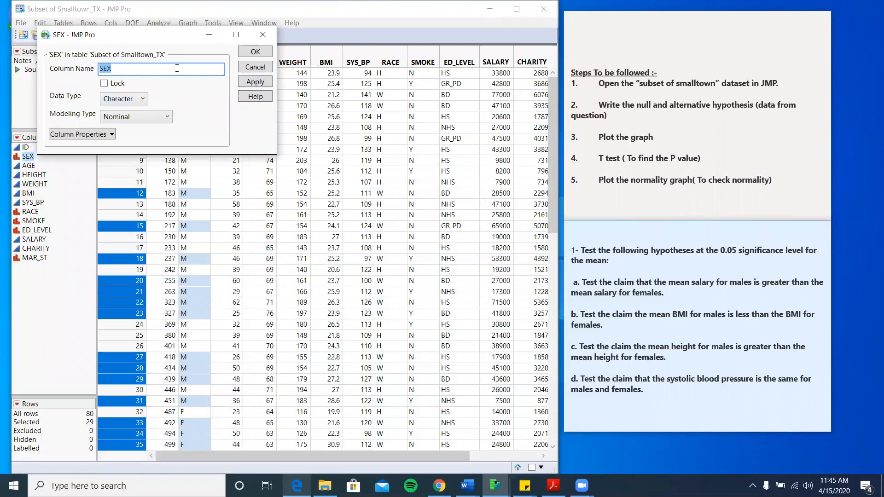
left_click(244, 52)
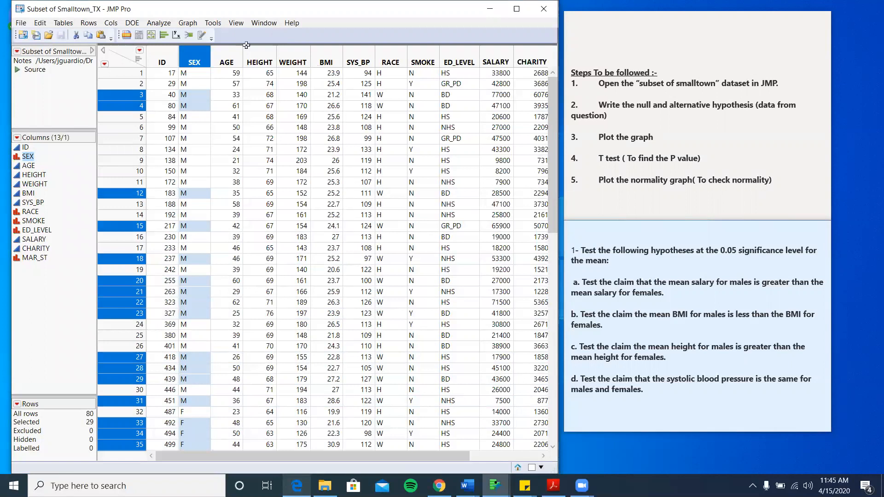
- Bring the lab9 Word report to the front, open at its p-value section
left_click(154, 24)
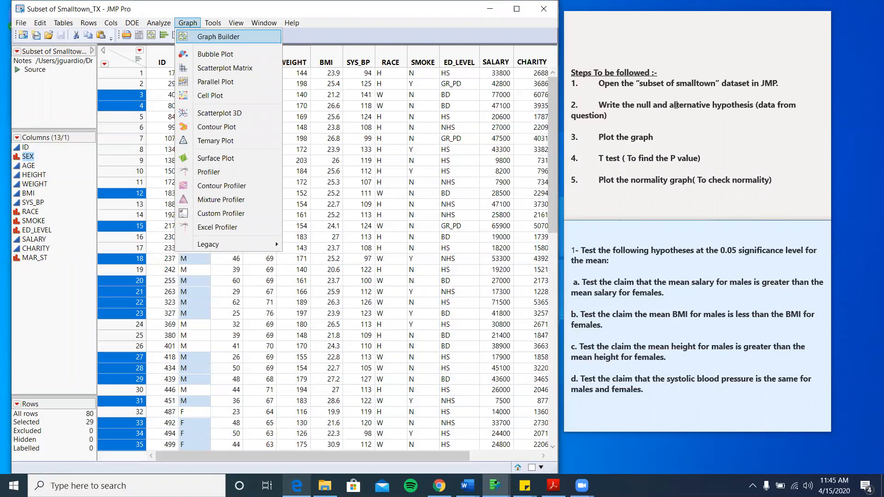
left_click(676, 106)
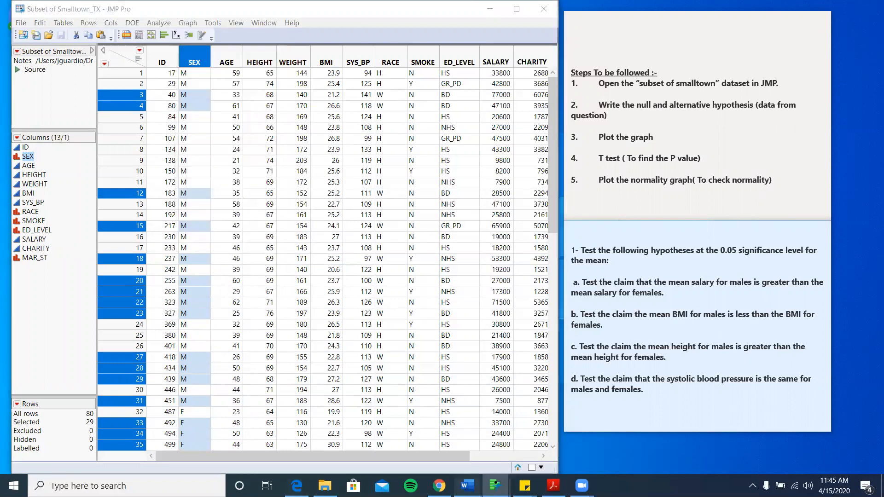
mouse_move(467, 486)
left_click(467, 435)
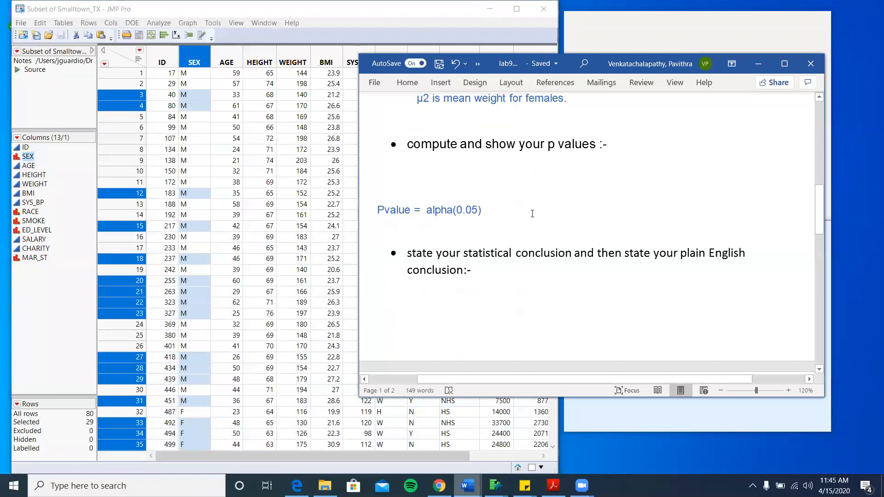
scroll(533, 213, "up", 10)
scroll(531, 211, "down", 3)
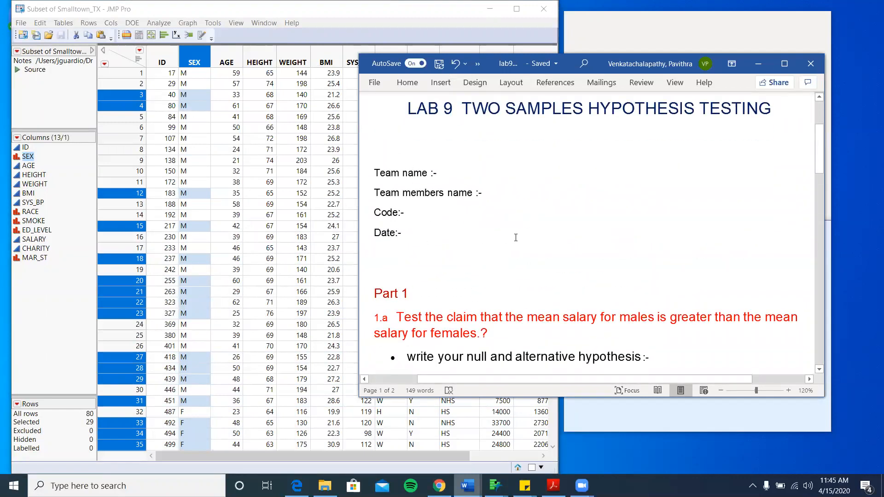
scroll(516, 237, "down", 3)
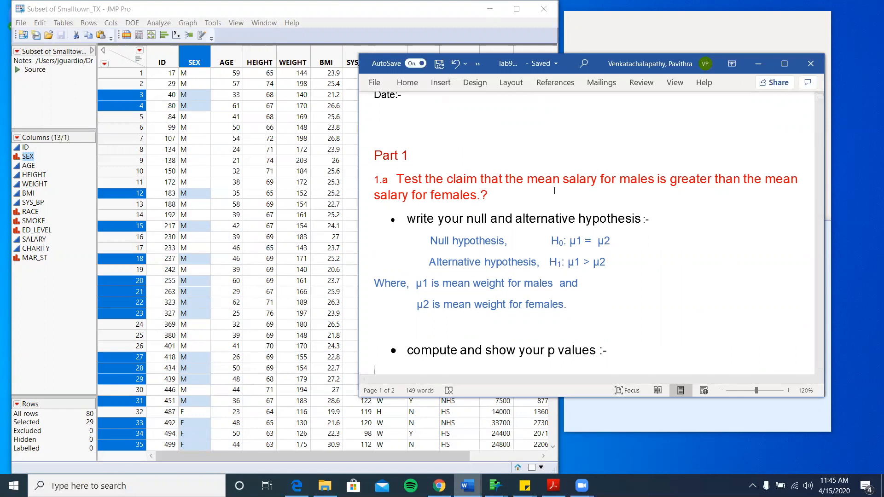
scroll(555, 191, "down", 3)
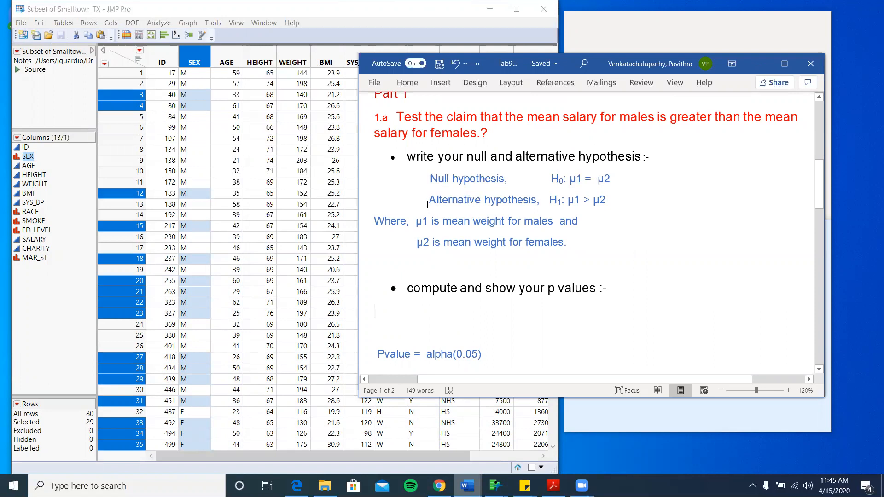
scroll(593, 205, "up", 1)
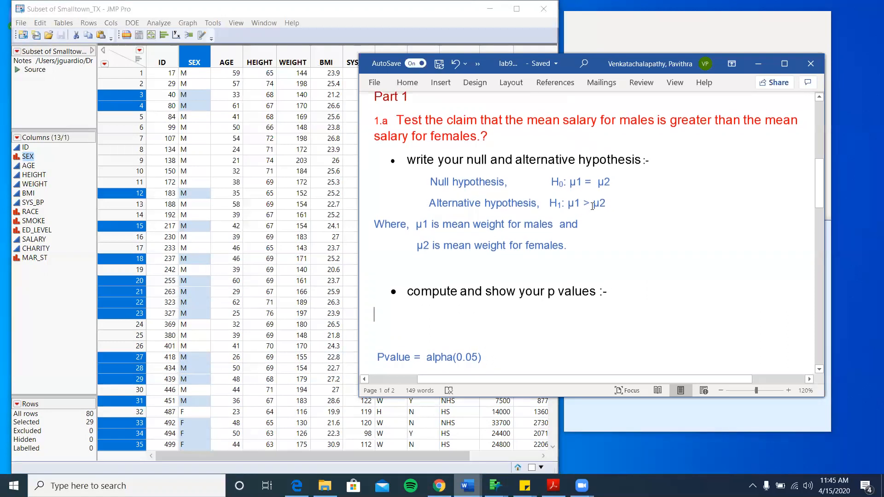
double_click(701, 121)
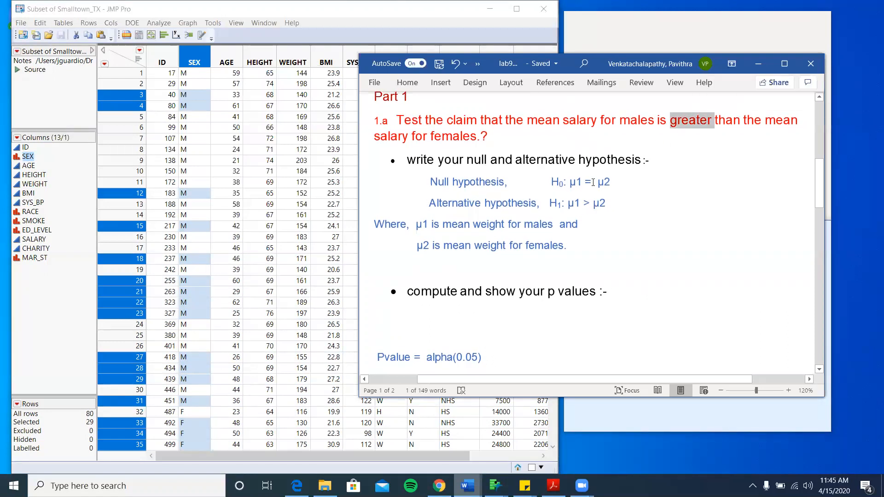
left_click(586, 206)
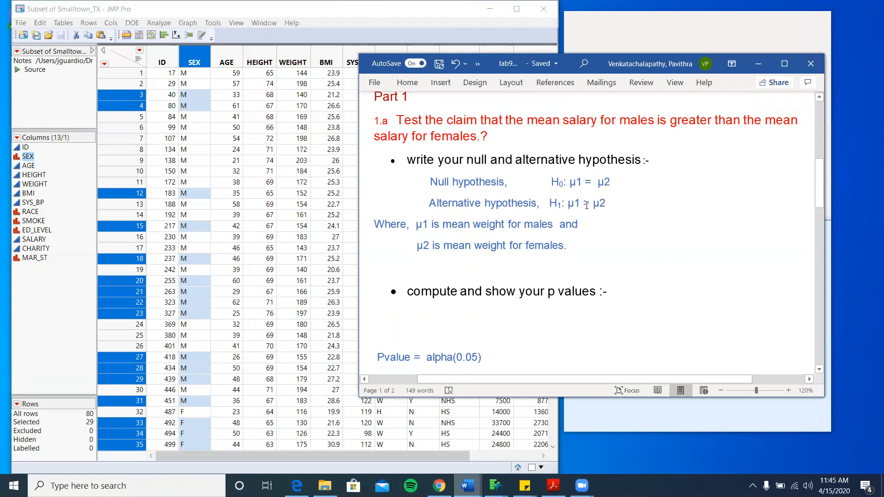
scroll(586, 205, "down", 1)
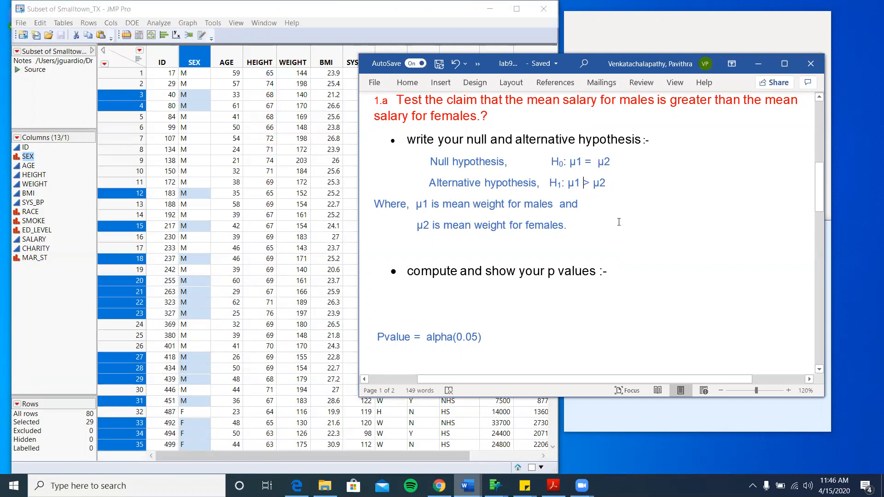
scroll(619, 222, "down", 3)
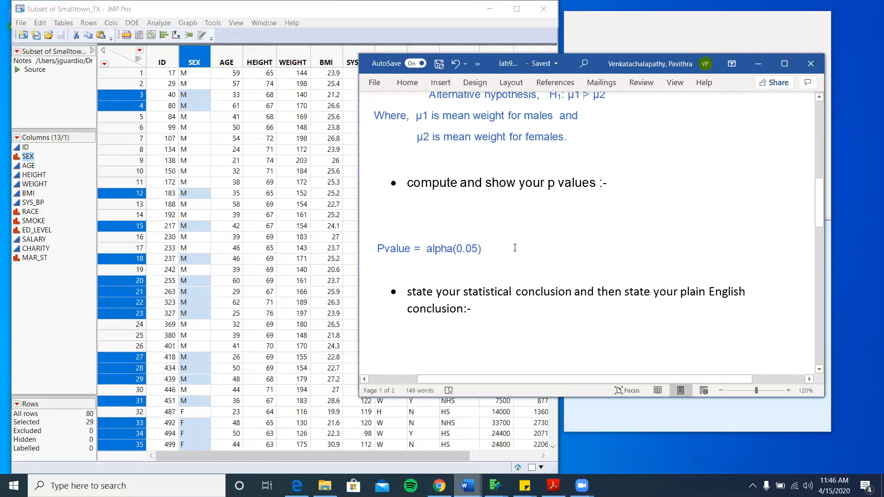
- Run Fit Y by X with SALARY as Y Response and SEX as X Factor, then maximize the report
left_click(756, 63)
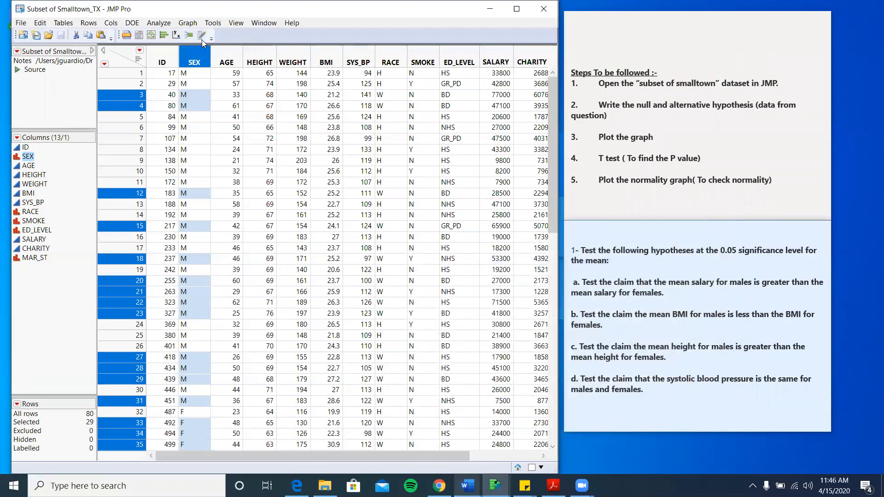
left_click(157, 26)
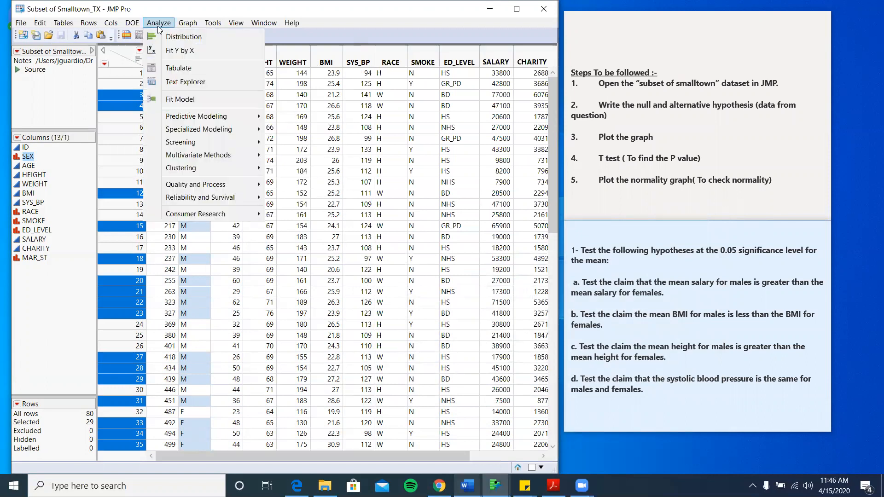
left_click(165, 51)
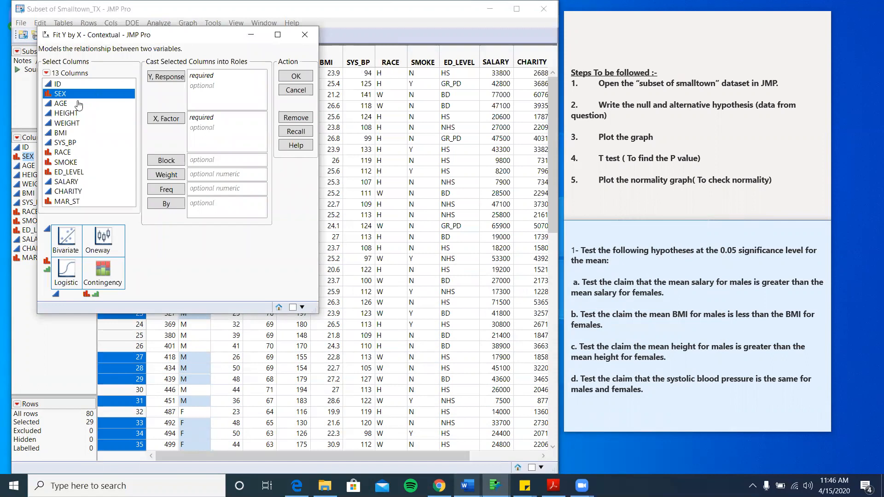
left_click(162, 123)
left_click(67, 182)
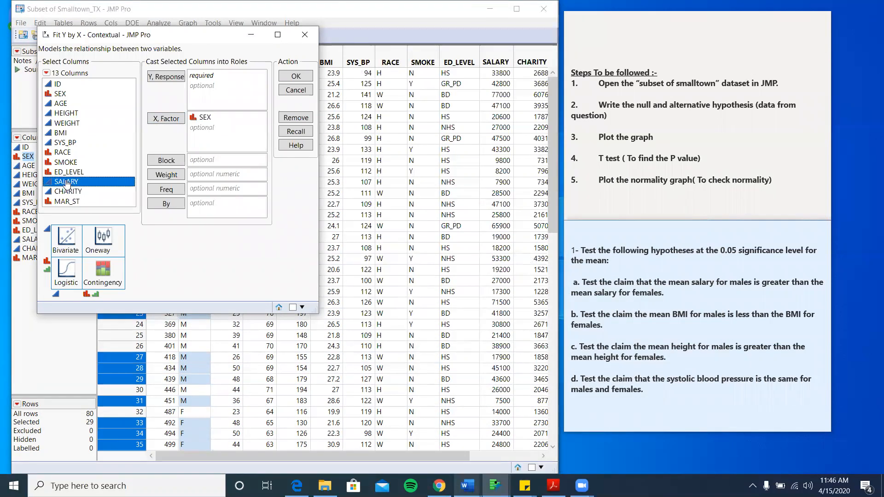
left_click(170, 77)
left_click(296, 77)
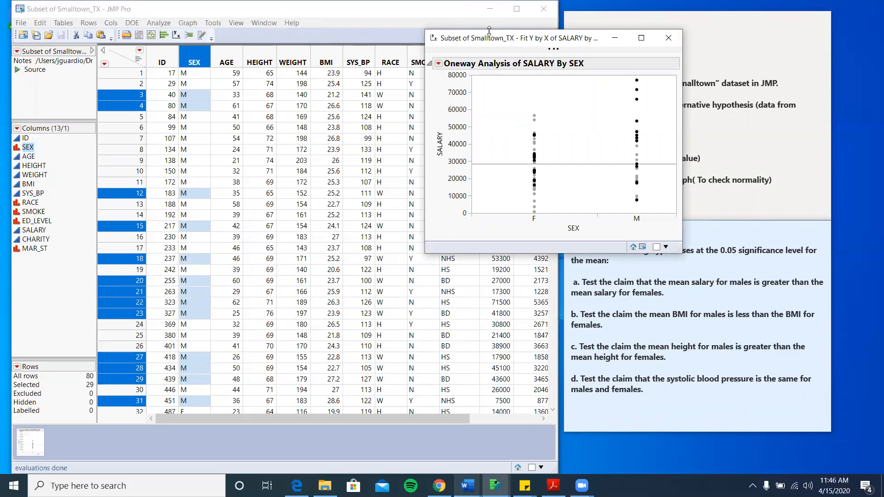
left_click_drag(489, 30, 489, 12)
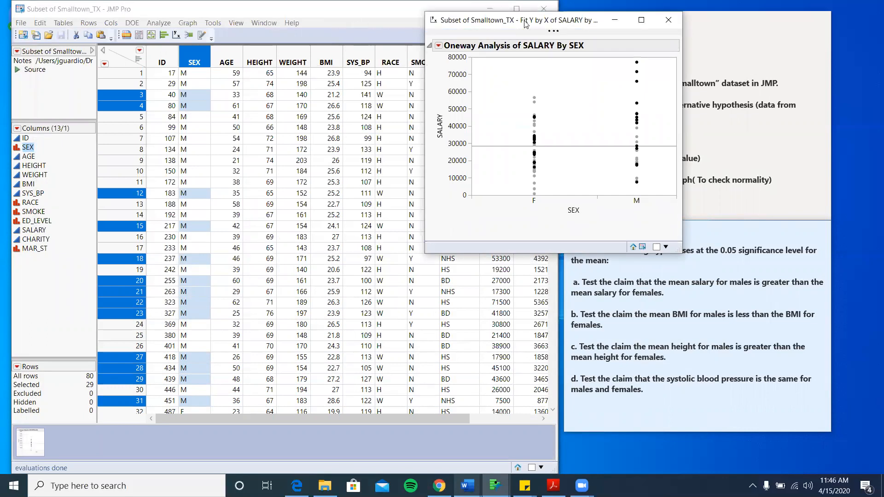
left_click_drag(513, 24, 286, 63)
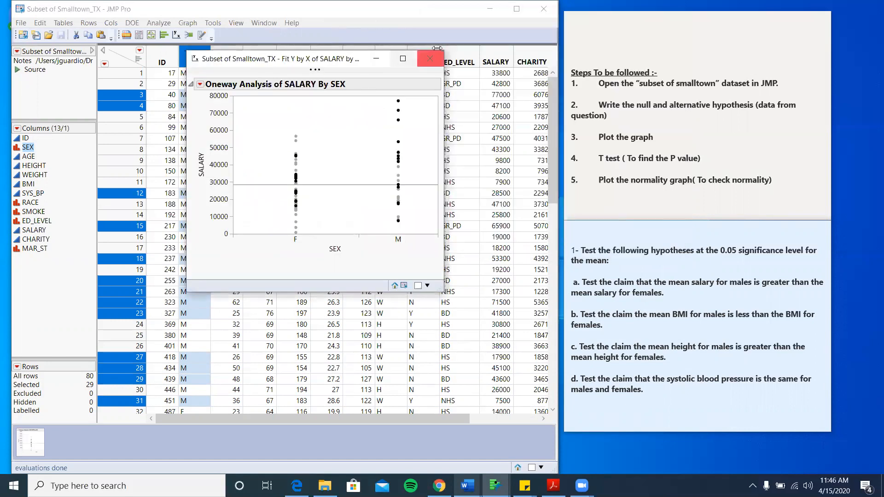
left_click(409, 60)
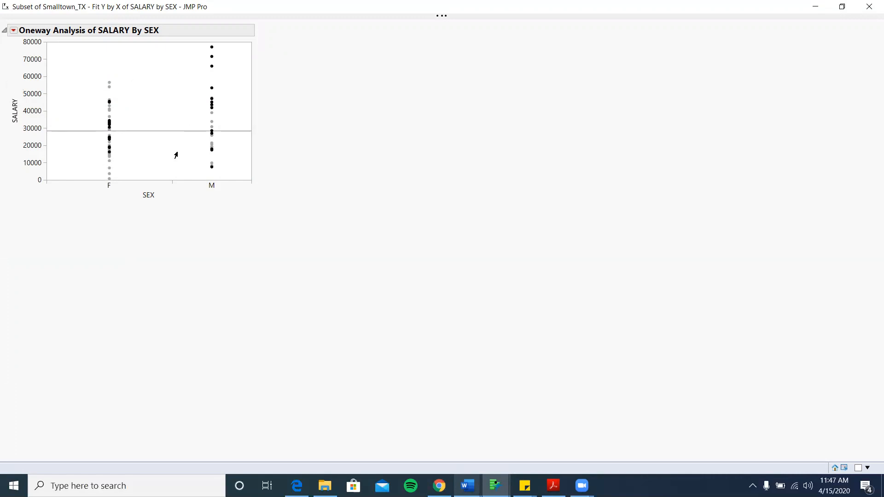
- Add box plots for F and M to the SALARY by SEX plot
left_click(14, 30)
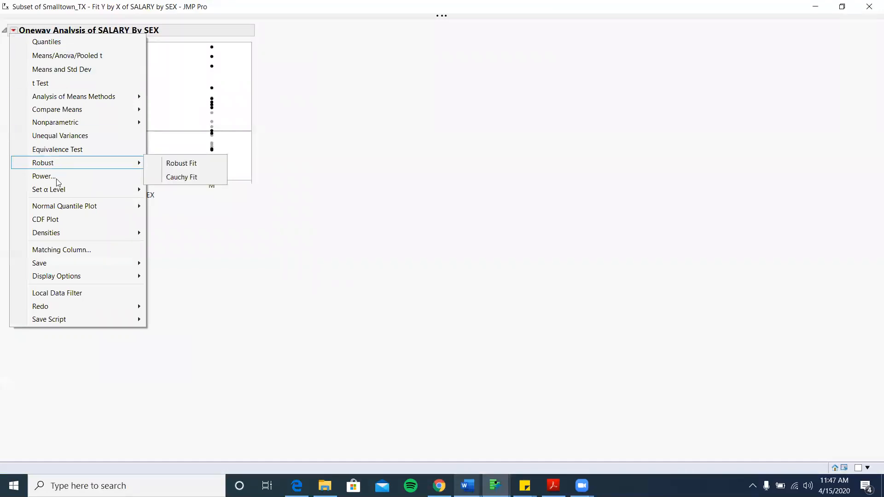
mouse_move(55, 278)
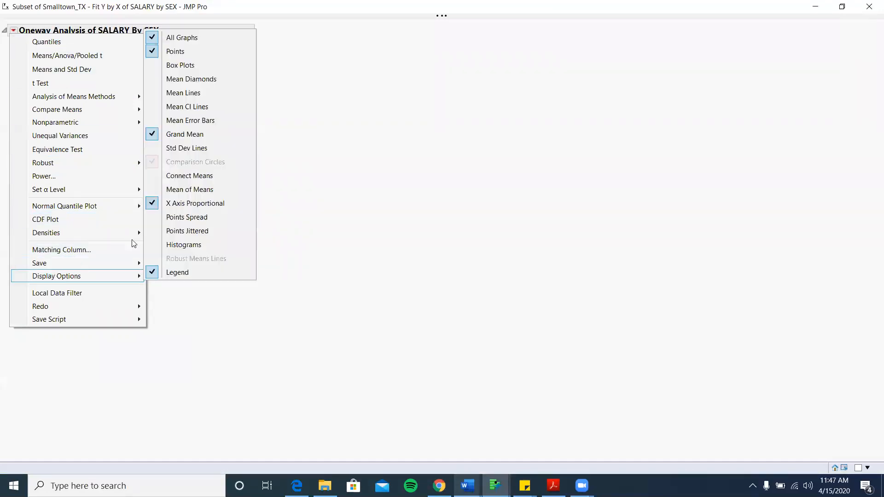
left_click(199, 66)
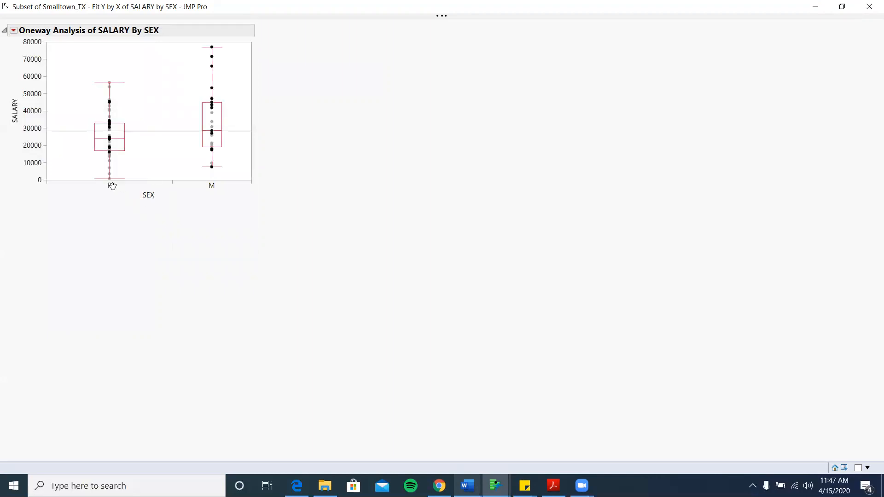
- Add a t Test to the report, restore the window, and scroll to its results (t Ratio 2.070756)
left_click(14, 31)
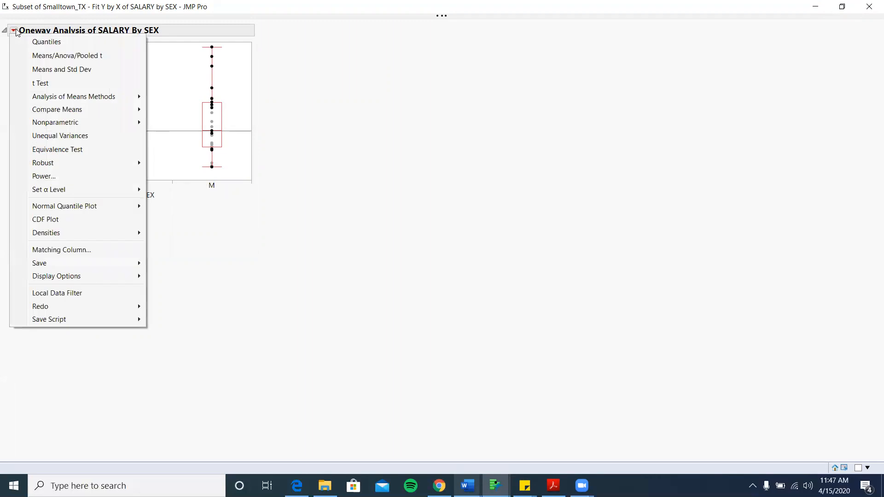
left_click(14, 31)
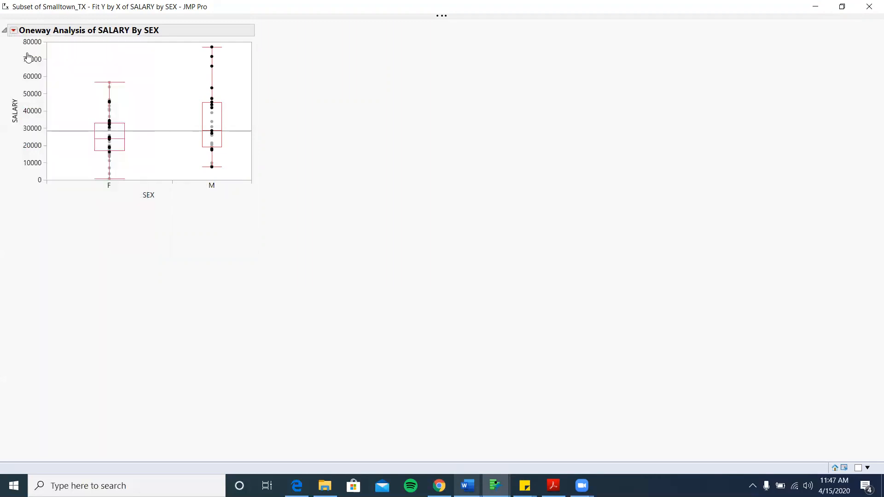
left_click(14, 31)
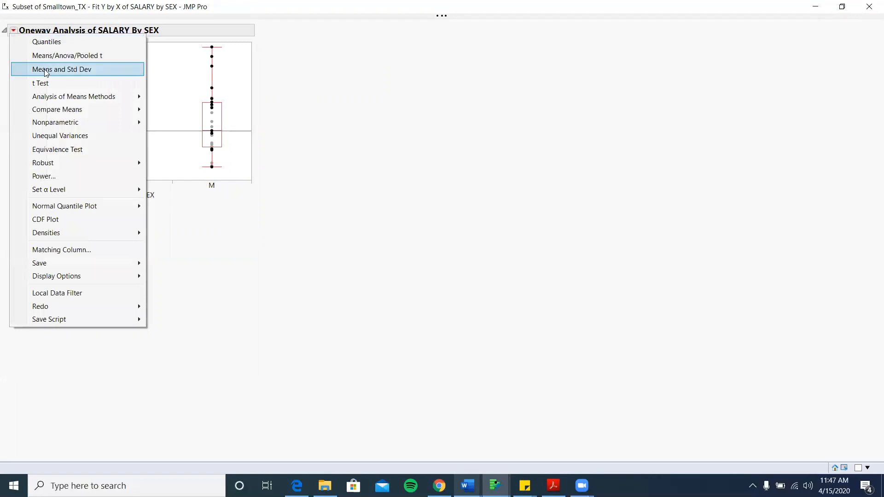
left_click(46, 84)
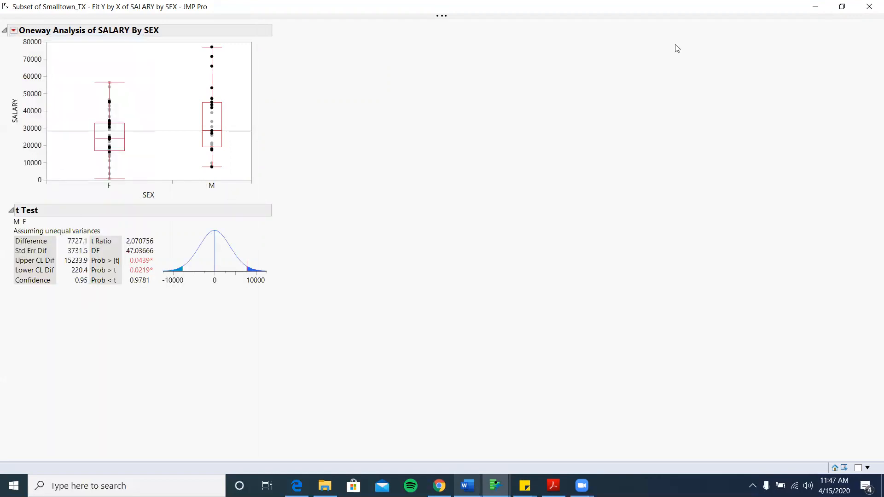
left_click(848, 7)
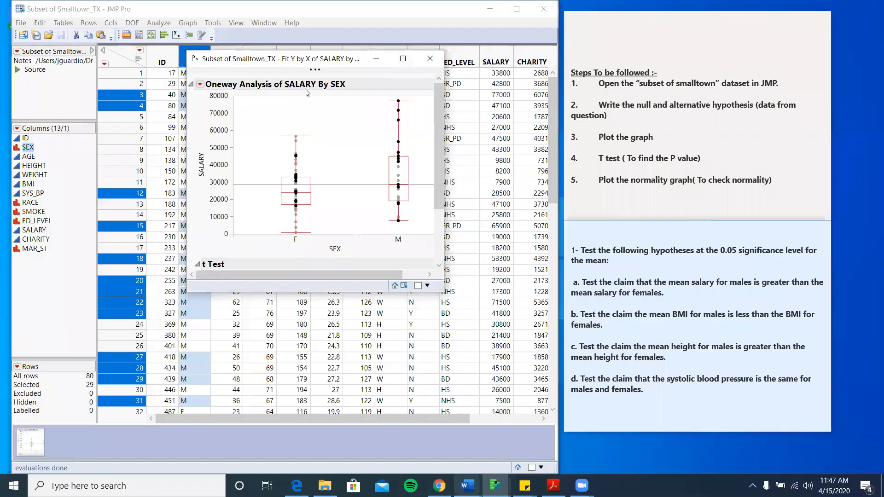
scroll(323, 162, "down", 3)
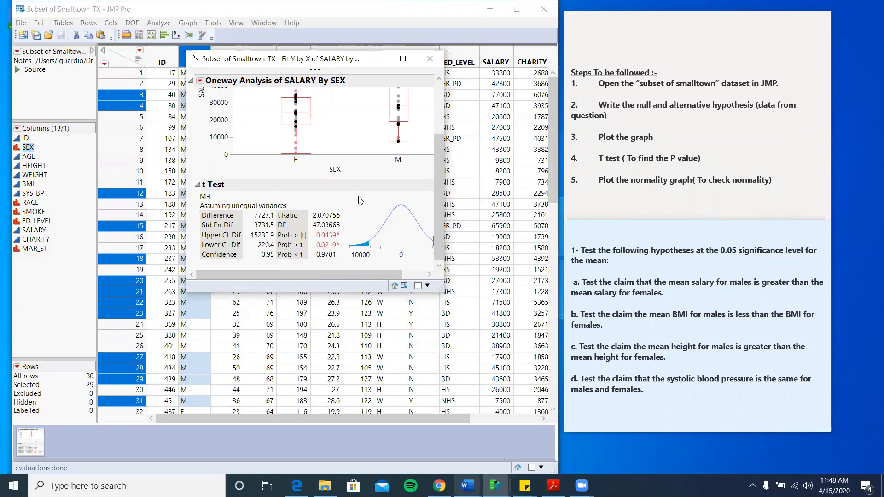
- Copy the null and alternative hypothesis lines into lab9 assign's 'compute and show your p values' section
mouse_move(467, 486)
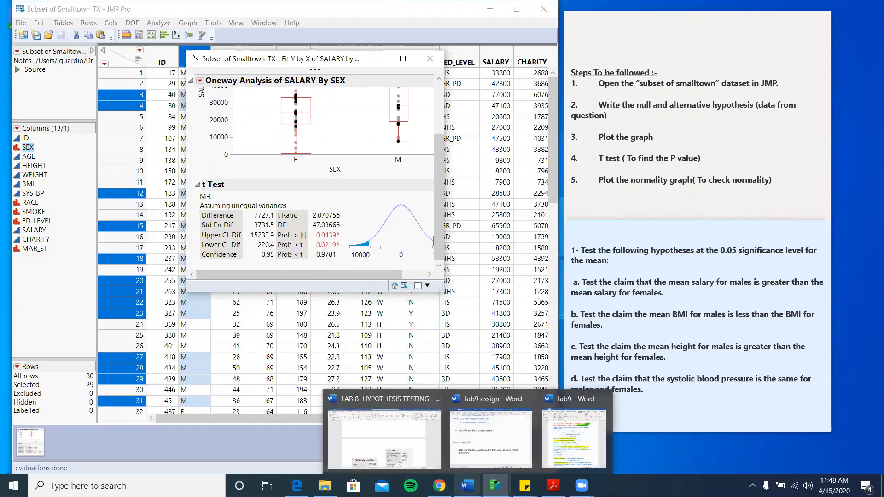
left_click(467, 442)
scroll(602, 212, "up", 2)
scroll(602, 212, "up", 2)
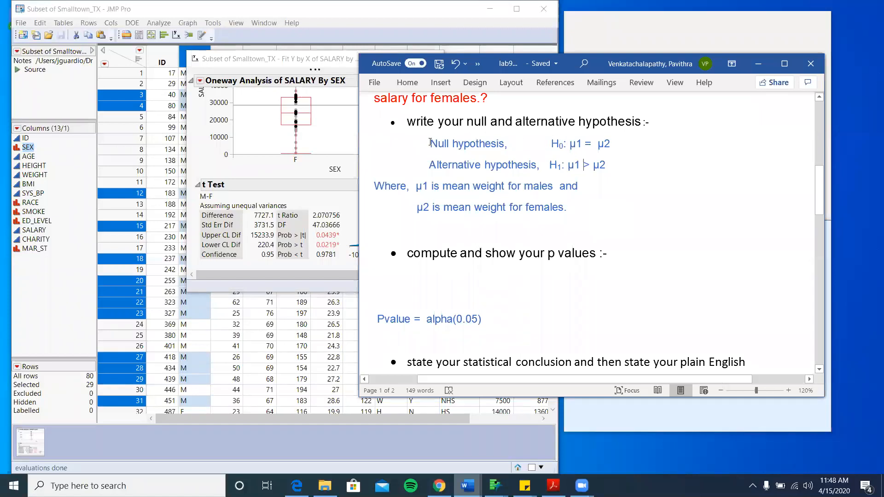
left_click_drag(441, 144, 619, 168)
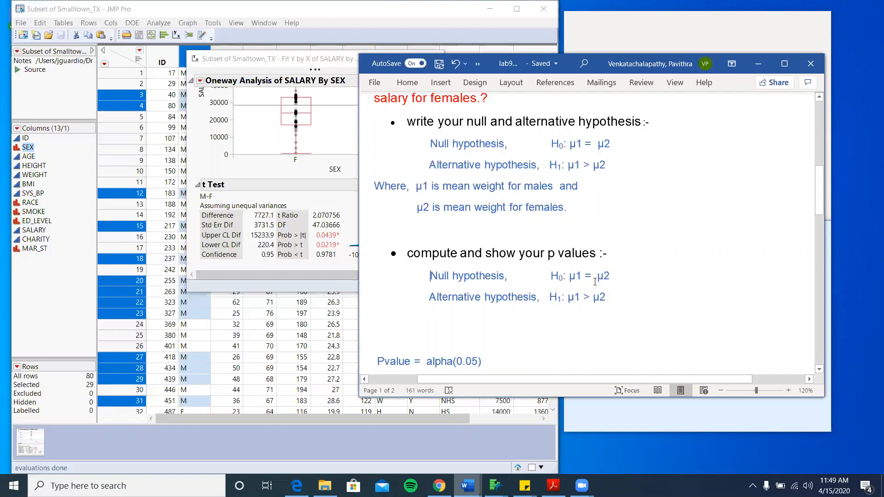
left_click(595, 282)
- Rewrite the pasted null hypothesis as H0: μ1- μ2=0
key("BackSpace")
key("BackSpace")
type("-")
key("Delete")
type("=")
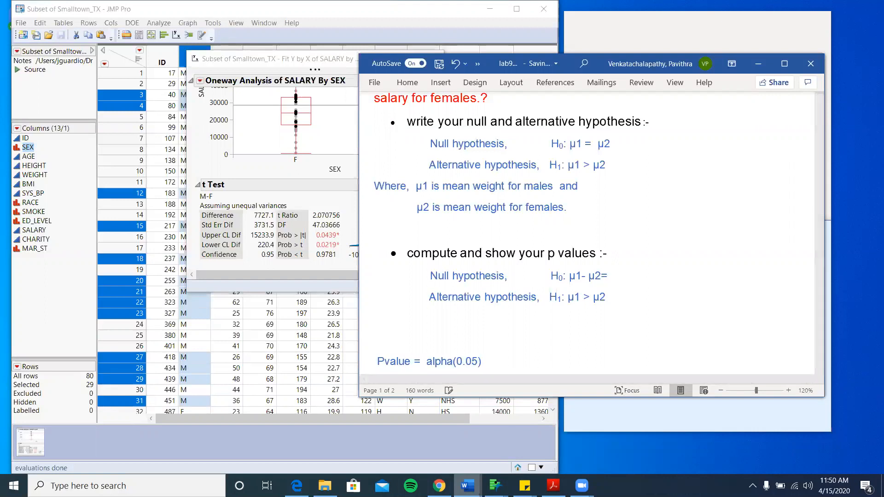
type("0")
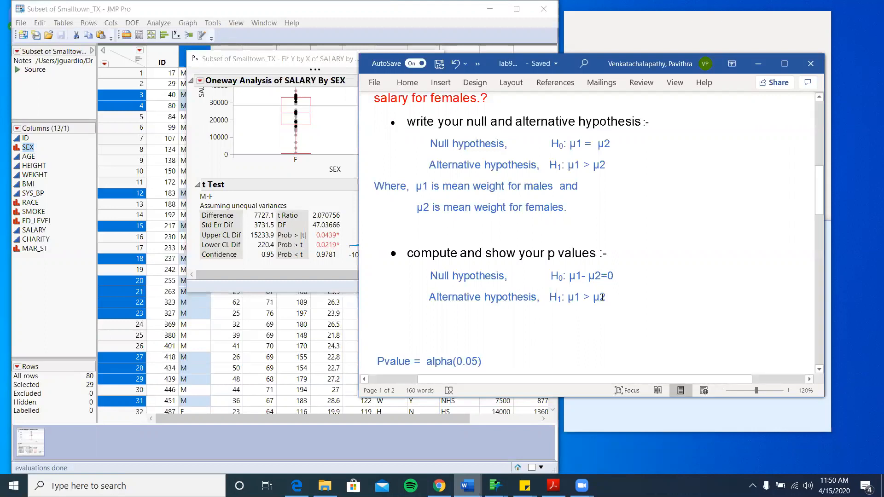
- Rewrite the pasted alternative hypothesis as H1: μ1- μ2 < 0
double_click(602, 298)
key("ctrl+c")
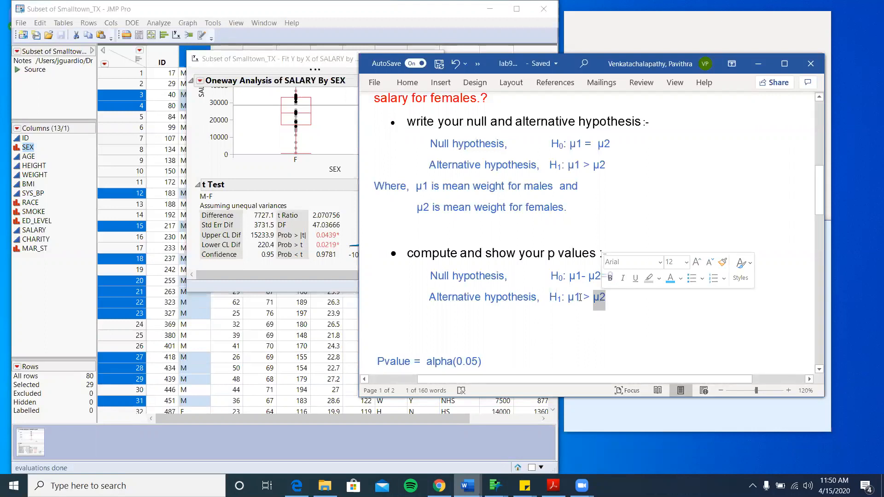
key("BackSpace")
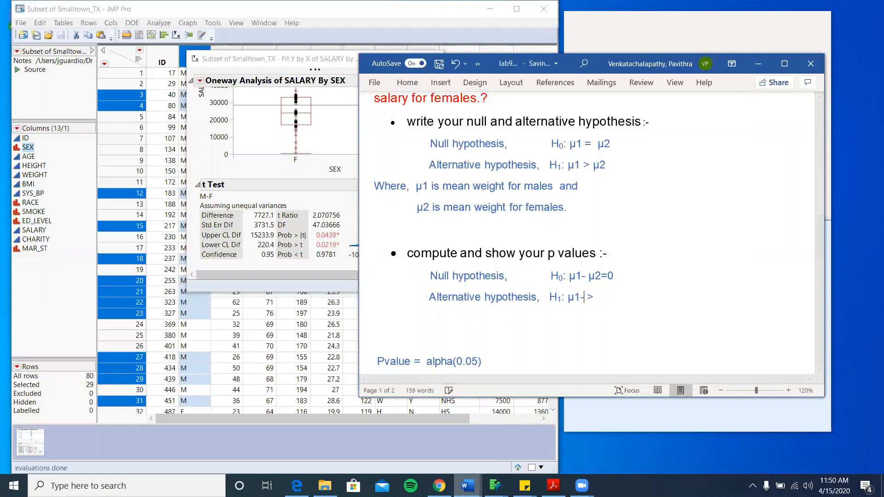
type("-")
key("ctrl+v")
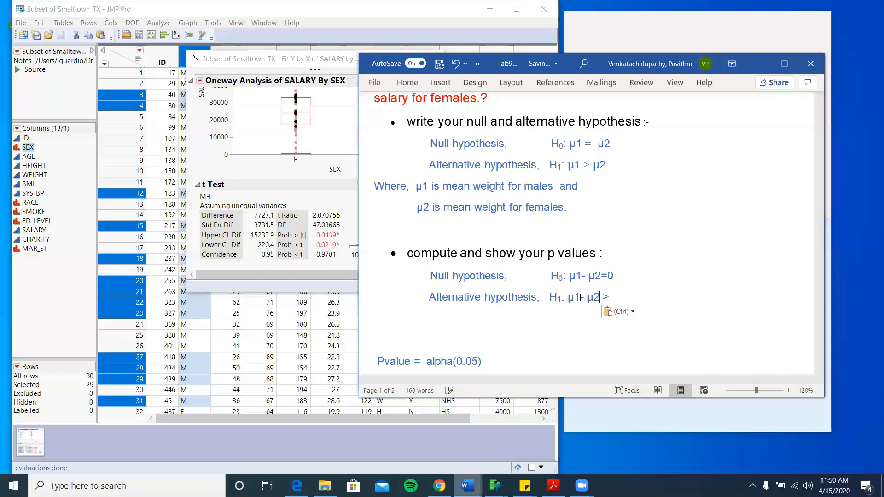
key("Right")
type("0")
key("BackSpace")
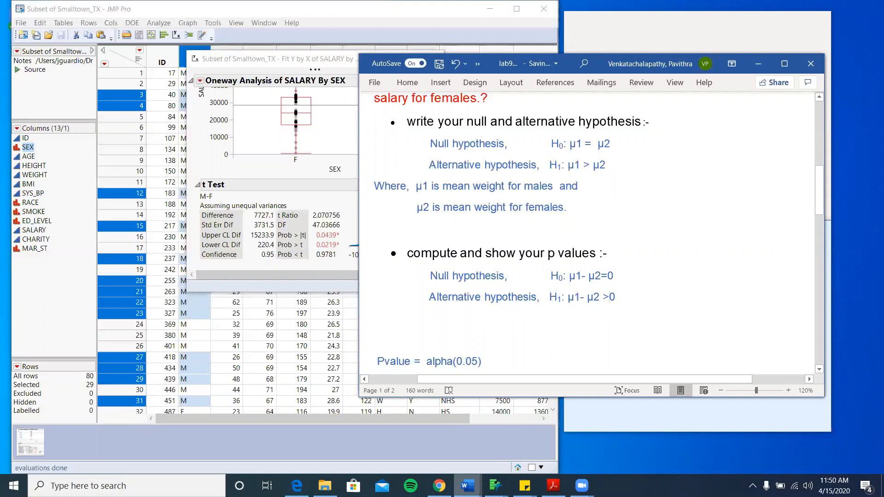
type("<")
scroll(673, 294, "down", 2)
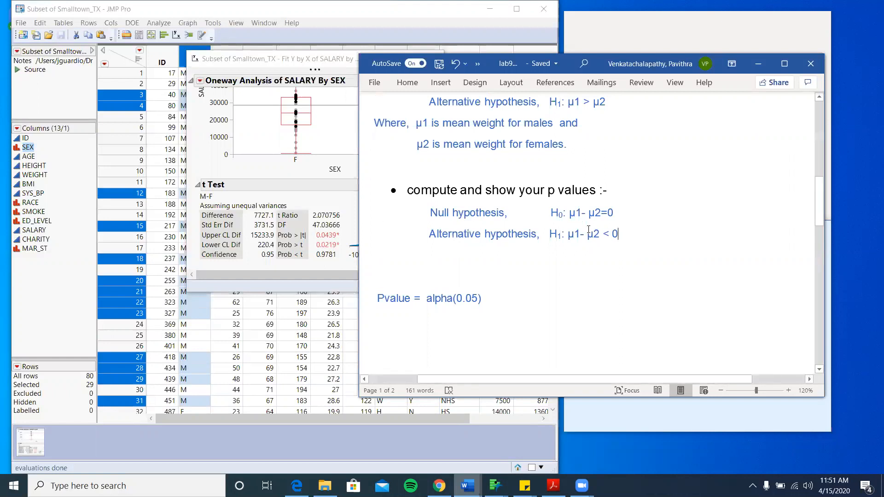
- Fill in the p-value line with 0.9781> before alpha(0.05), using JMP's Prob < t
double_click(609, 234)
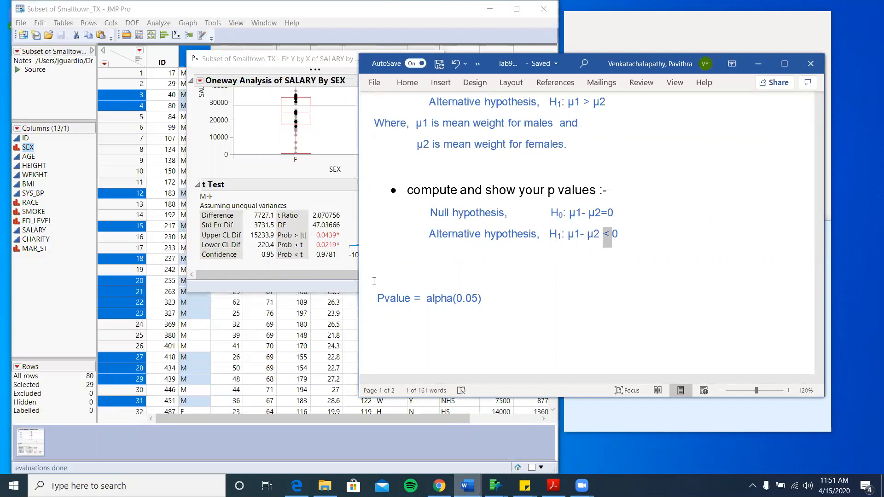
left_click(424, 298)
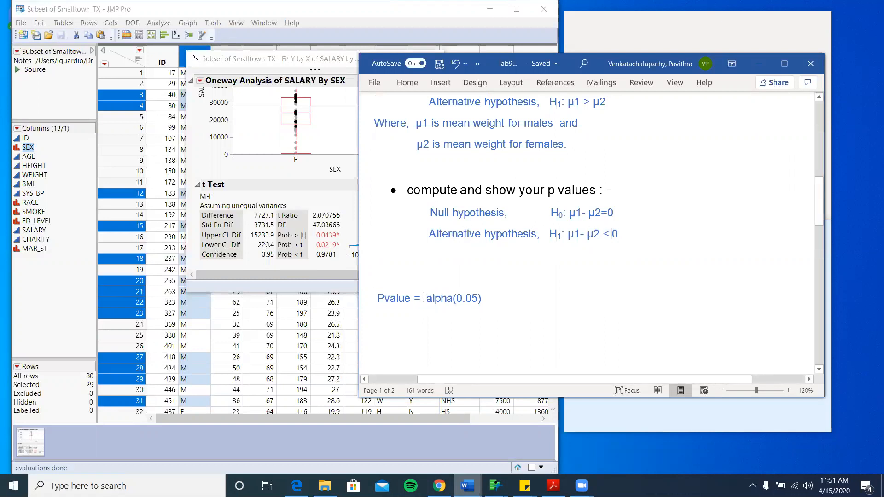
type("0.9781")
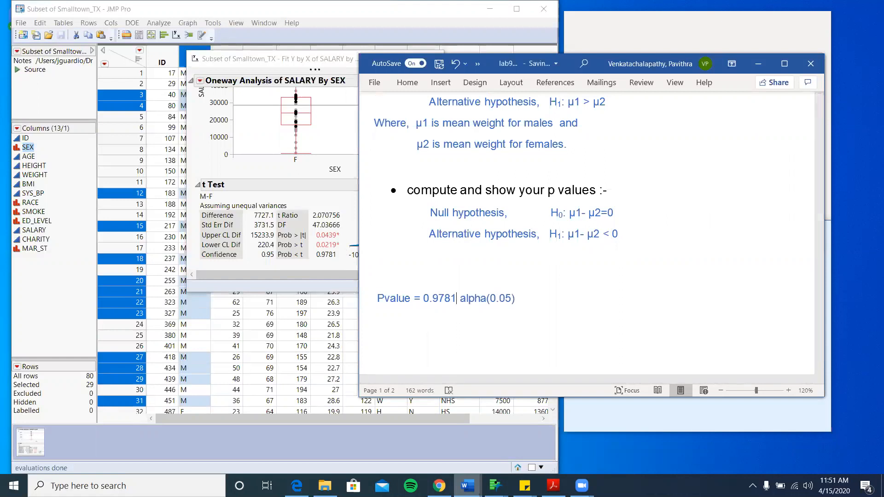
type(">")
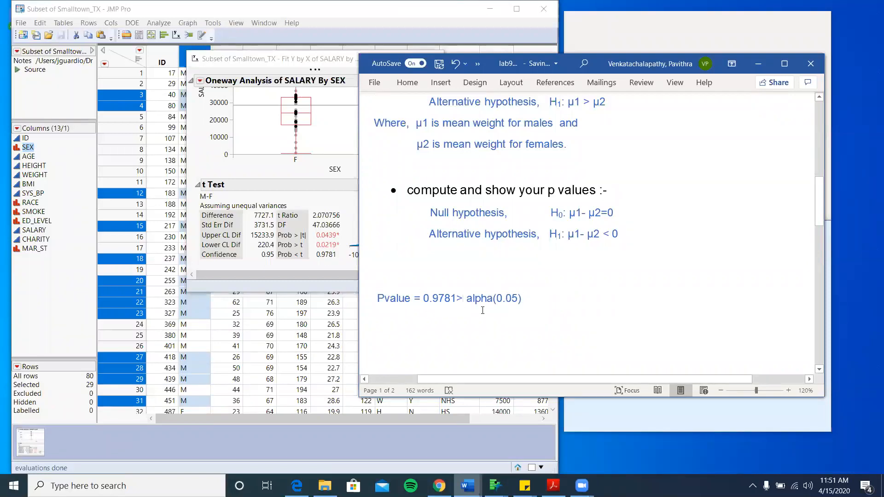
- In the statistical conclusion, insert '<' before alpha and replace 'reject' with 'fail to reject'
scroll(499, 302, "down", 9)
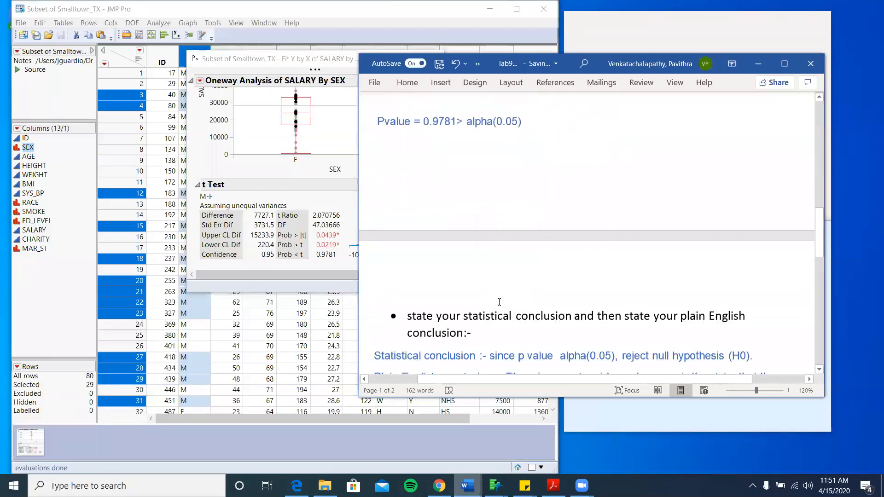
scroll(499, 302, "down", 3)
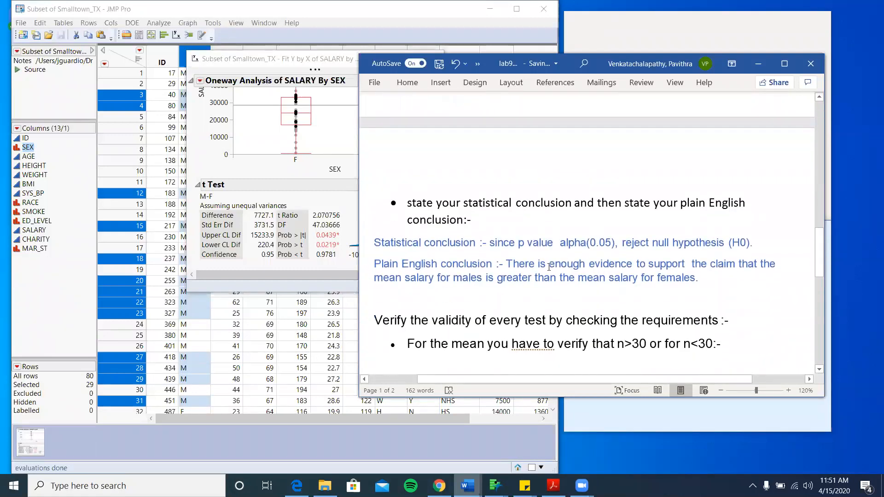
left_click(560, 242)
key("BackSpace")
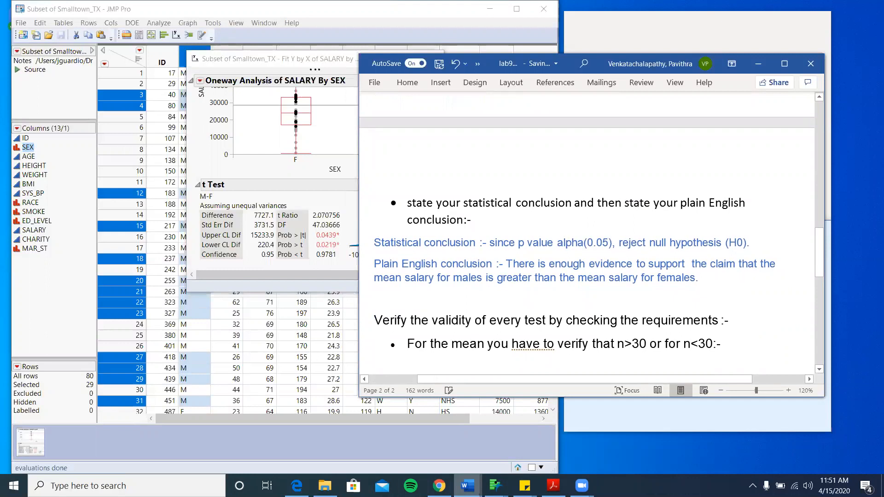
type("<")
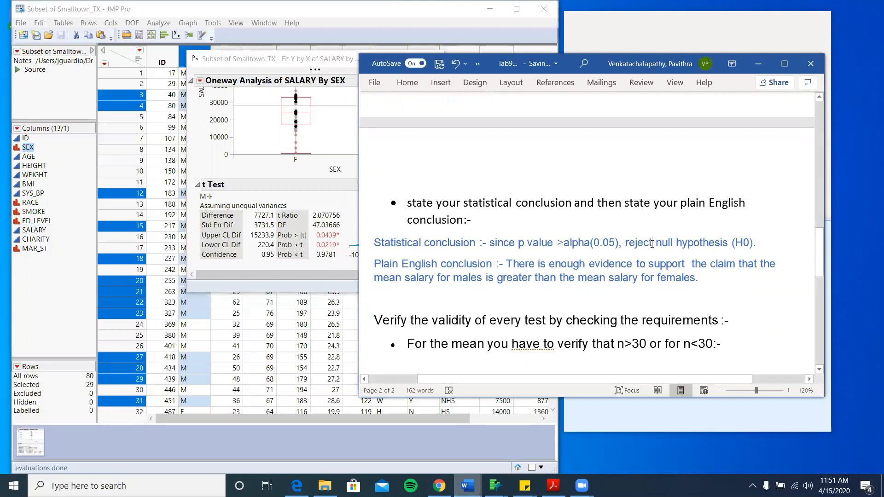
left_click(652, 244)
key("BackSpace")
key("BackSpace")
key("BackSpace")
key("BackSpace")
key("BackSpace")
key("BackSpace")
type("fail to reject")
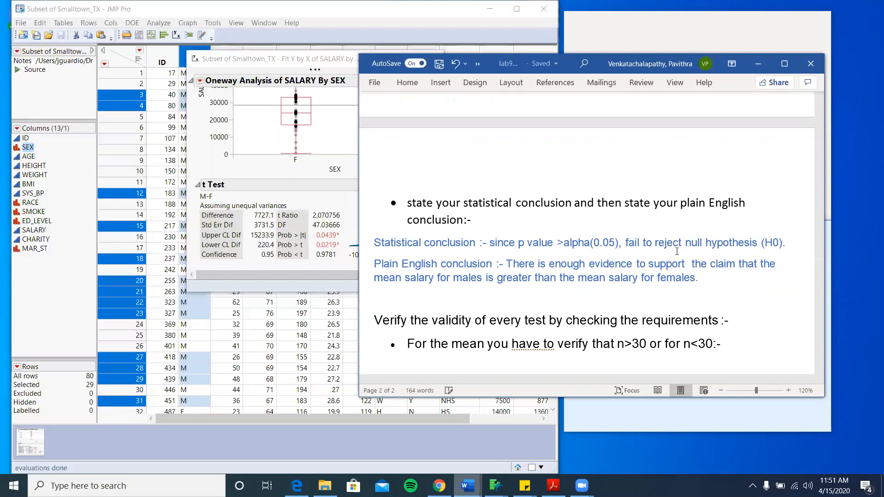
- Insert 'not' so the plain English conclusion reads 'There is not enough evidence'
left_click(682, 243)
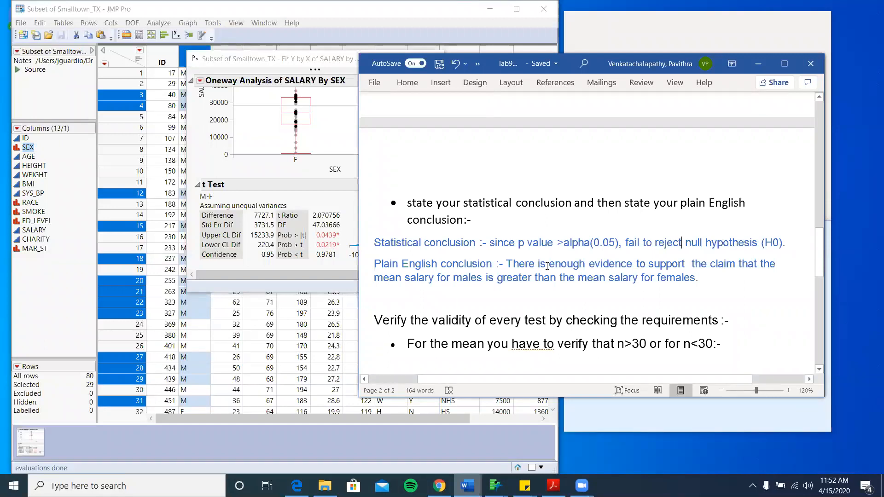
left_click(547, 266)
type("not")
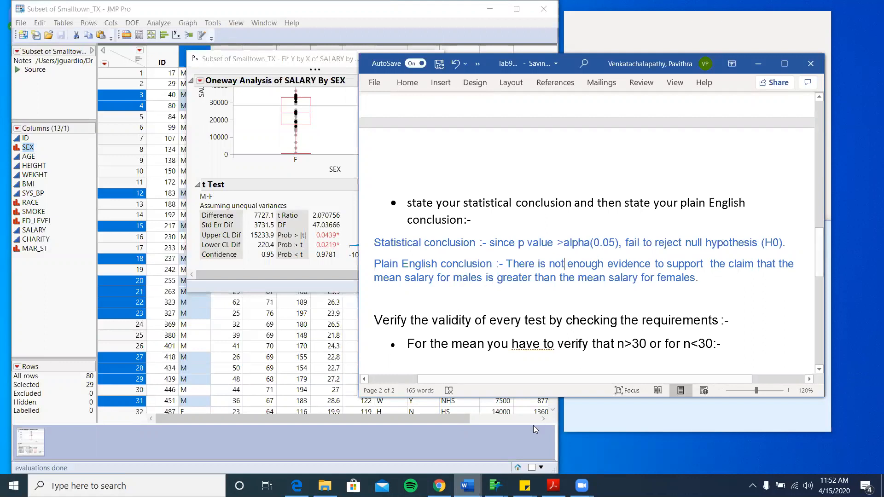
mouse_move(468, 486)
left_click(571, 443)
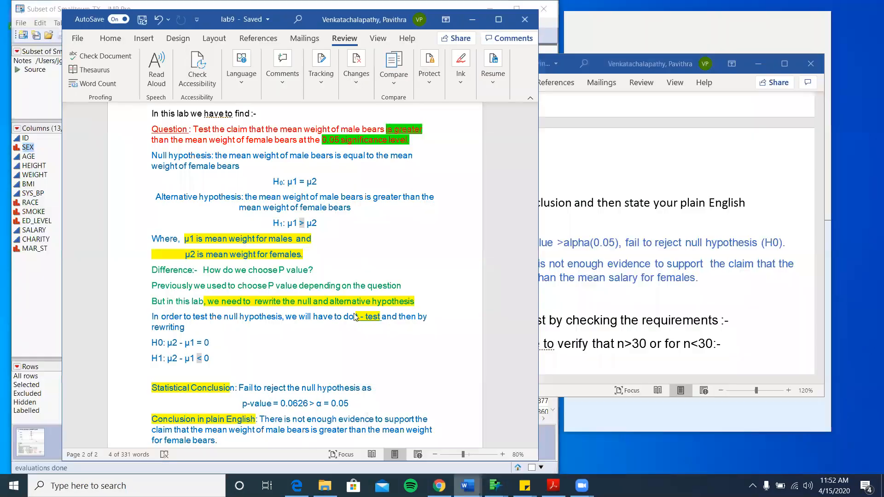
scroll(311, 298, "up", 3)
scroll(310, 298, "down", 6)
scroll(310, 298, "up", 20)
scroll(311, 298, "up", 1)
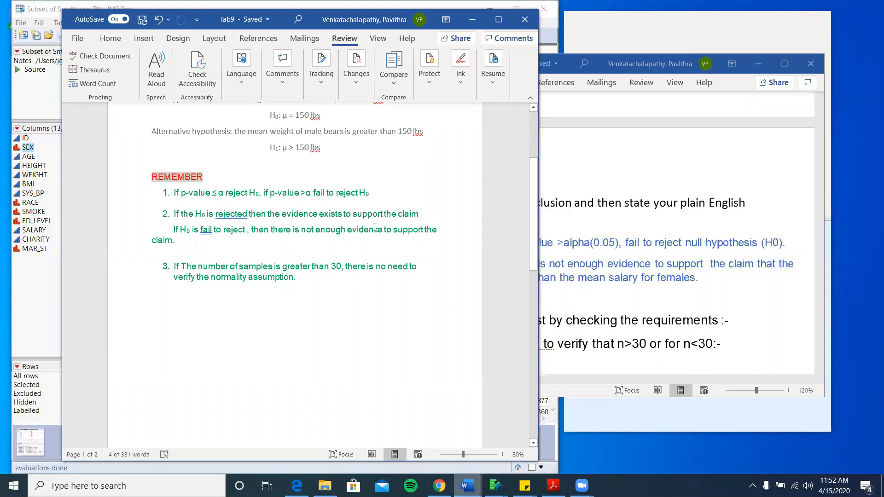
left_click(481, 22)
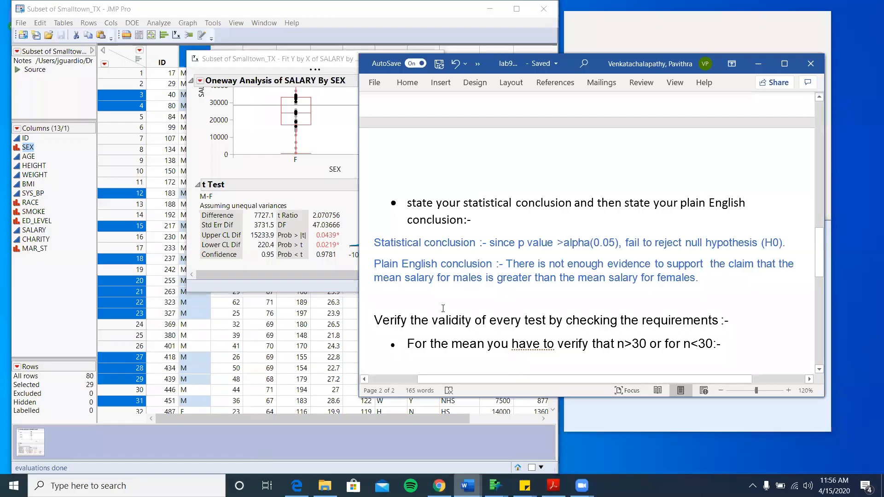
- Scroll through the report and briefly check the lab manual PDF before hiding it again
scroll(443, 308, "down", 3)
scroll(443, 308, "up", 2)
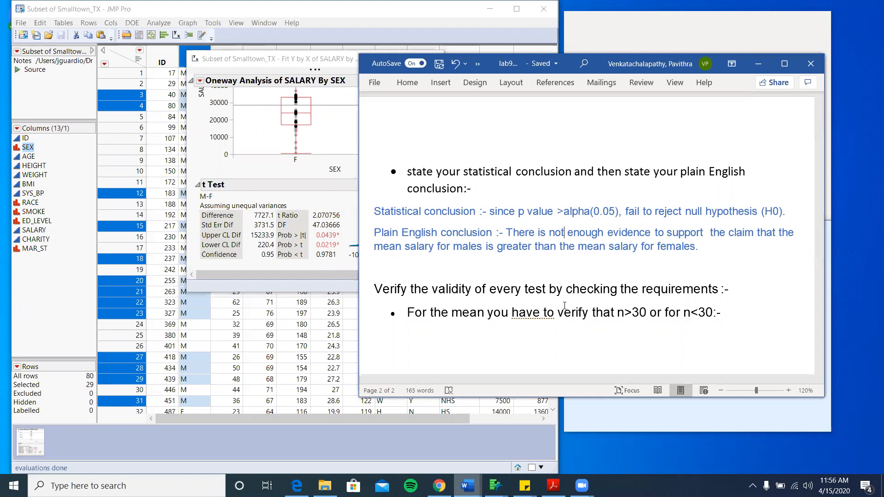
scroll(565, 305, "down", 3)
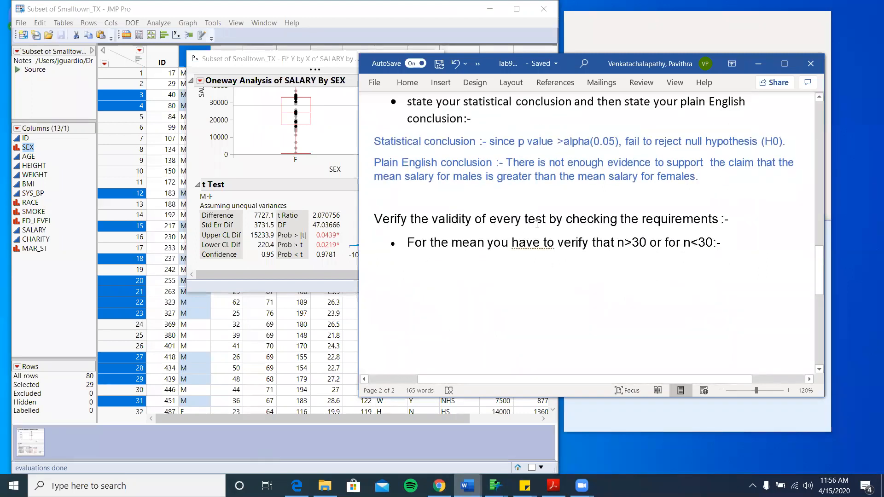
scroll(538, 224, "down", 2)
scroll(537, 223, "up", 2)
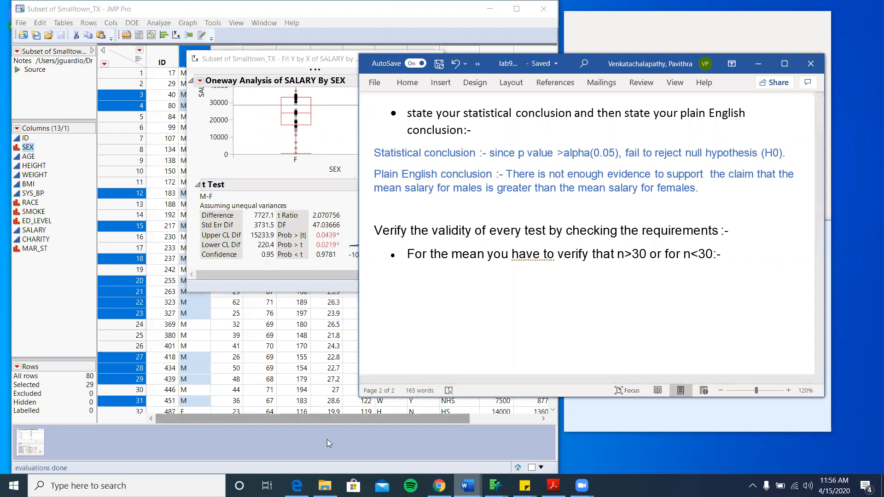
mouse_move(297, 485)
left_click(302, 463)
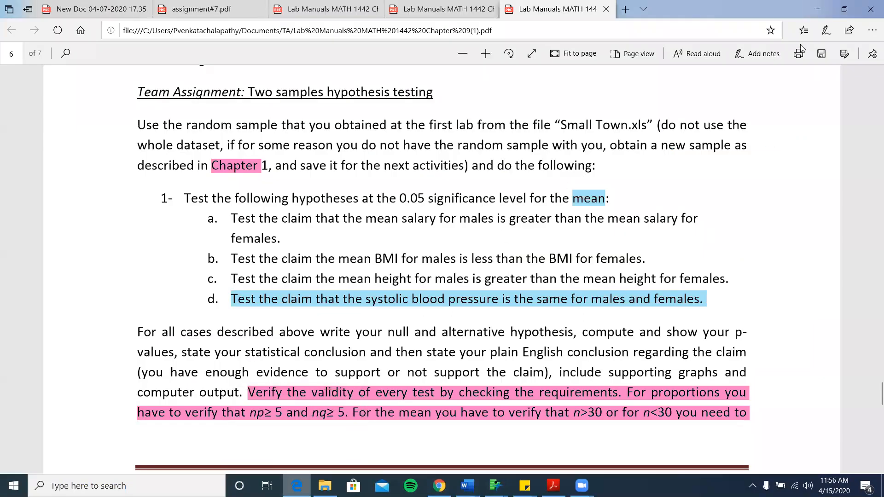
left_click(818, 8)
- Scroll Word down to the validity requirements section and minimize the Word window
scroll(603, 251, "down", 3)
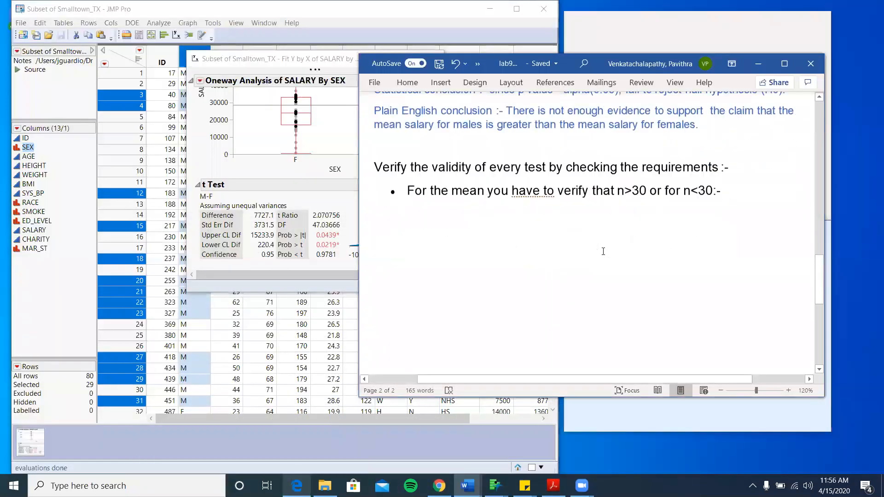
scroll(604, 252, "down", 1)
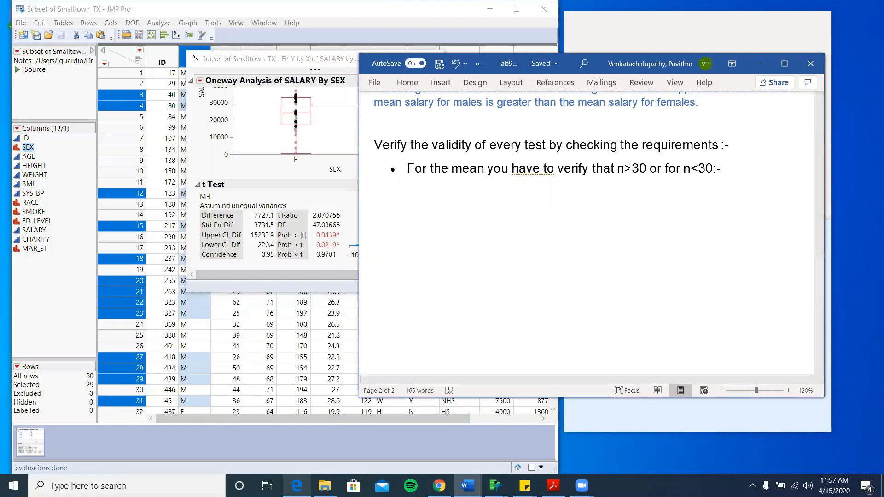
left_click(758, 65)
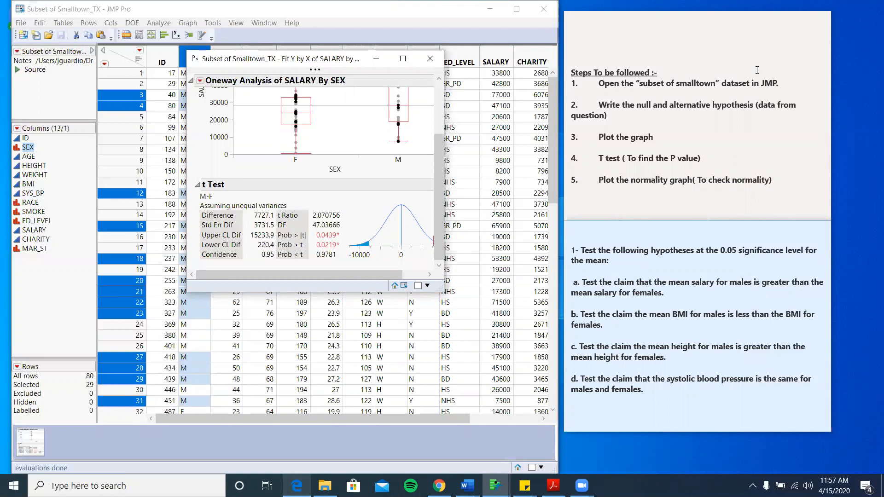
- Minimize the salary report and run a Distribution of SEX showing 49 F and 31 M
left_click(376, 58)
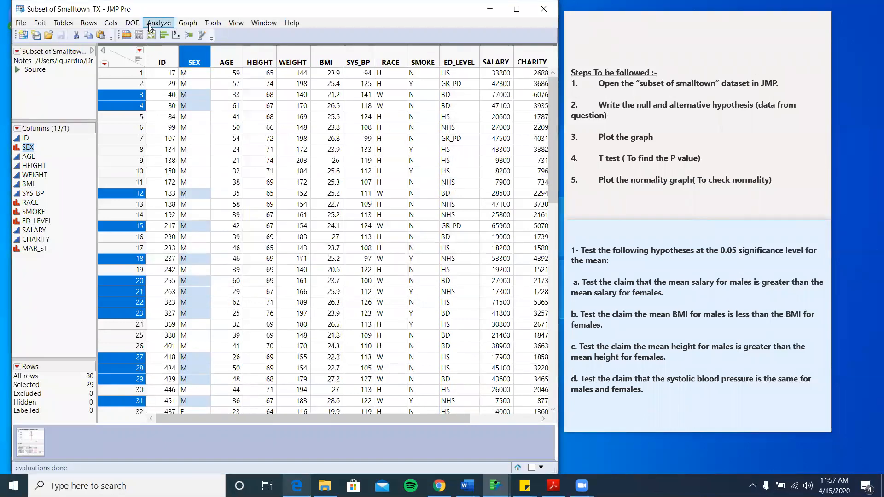
left_click(148, 23)
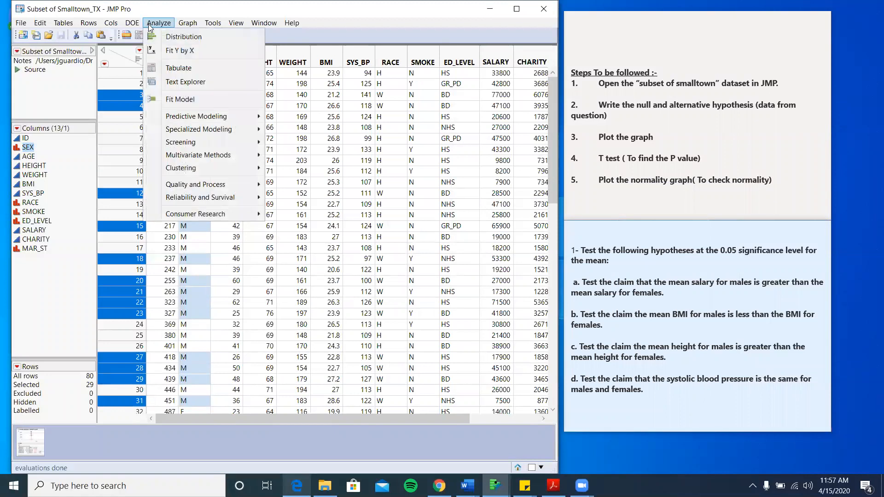
left_click(169, 37)
left_click(164, 76)
left_click(297, 76)
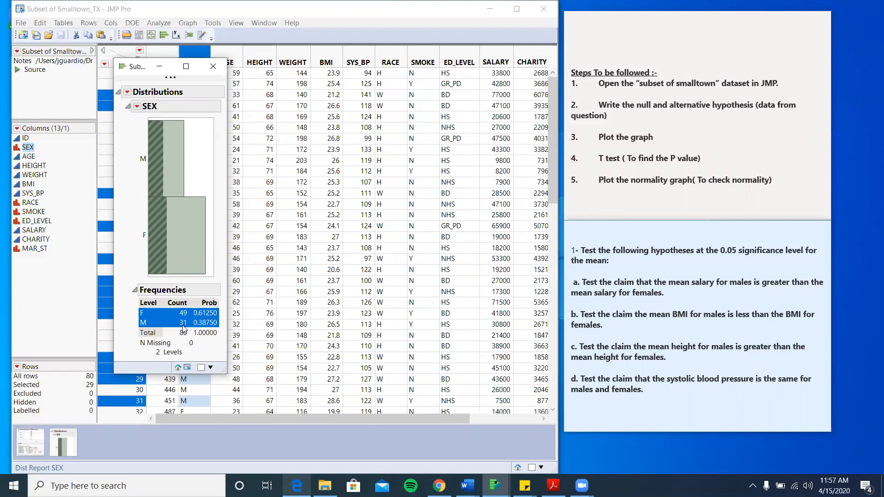
- Close the SEX distribution and restore the SALARY by SEX report from the taskbar
left_click(213, 66)
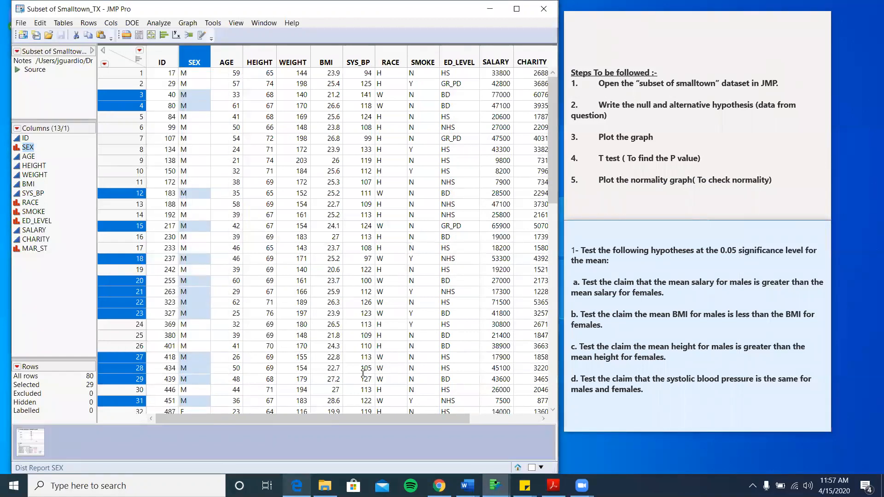
mouse_move(495, 486)
left_click(582, 436)
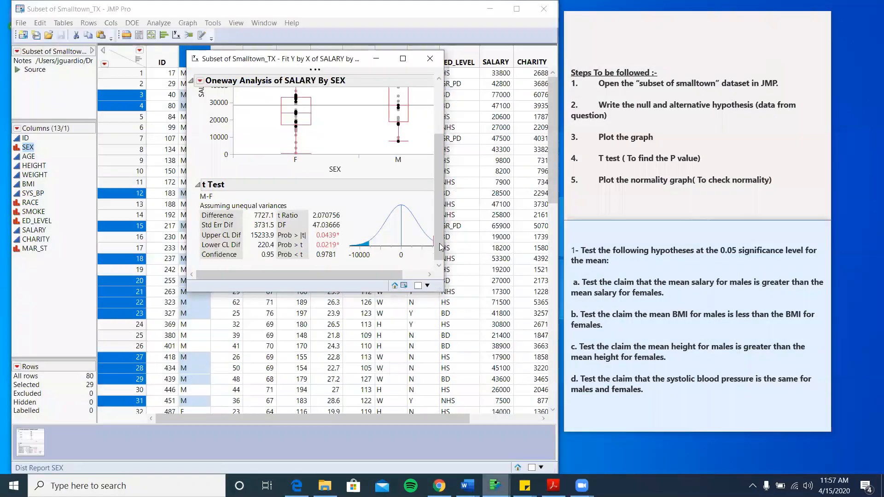
- Add a Normal Quantile Plot (Plot Actual by Quantile) to the salary by SEX report
left_click(200, 81)
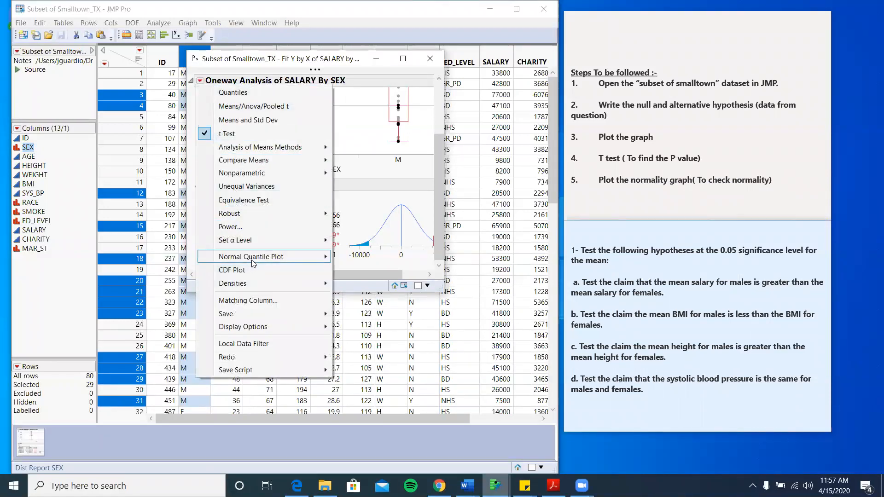
mouse_move(253, 261)
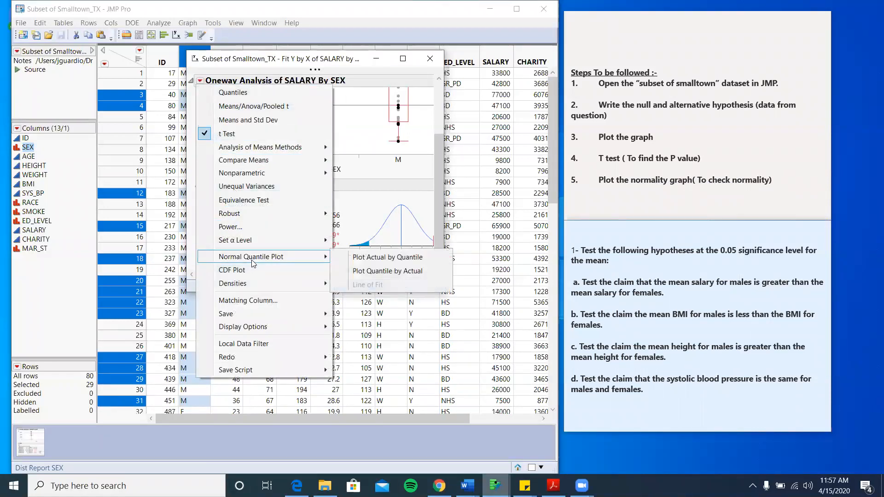
left_click(402, 258)
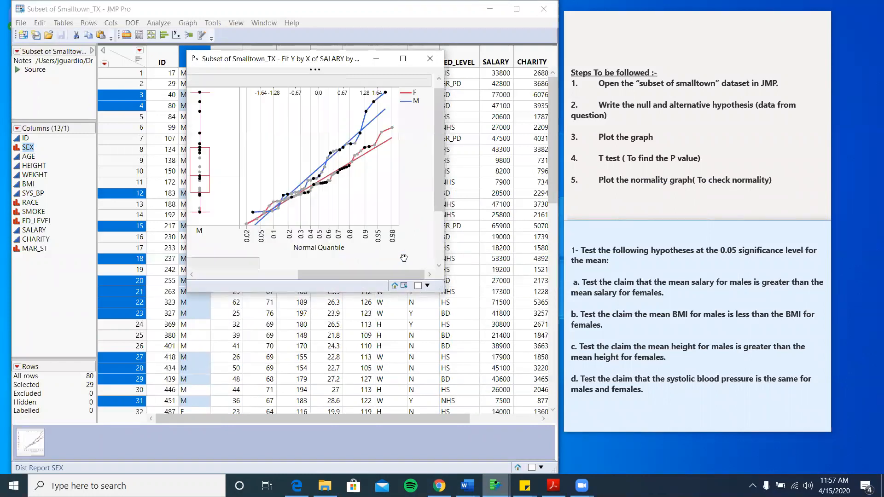
scroll(366, 181, "up", 1)
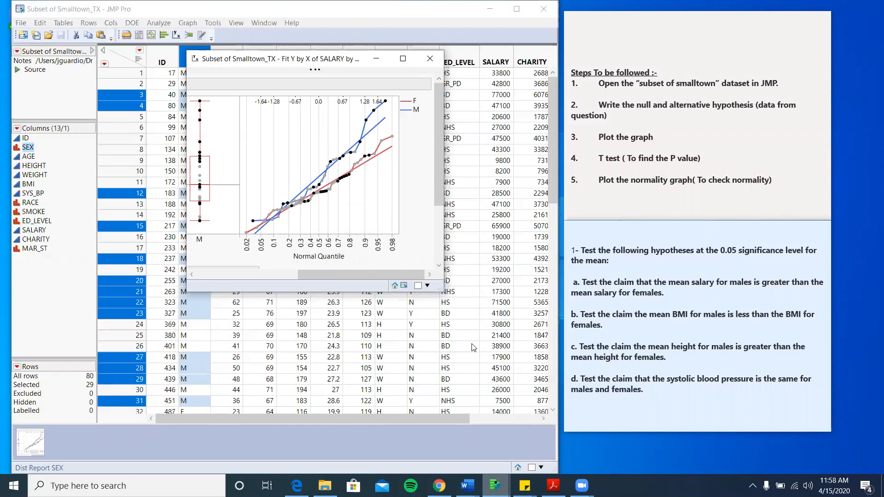
- Switch to the lab9 assign Word document from the taskbar
left_click(496, 486)
mouse_move(468, 485)
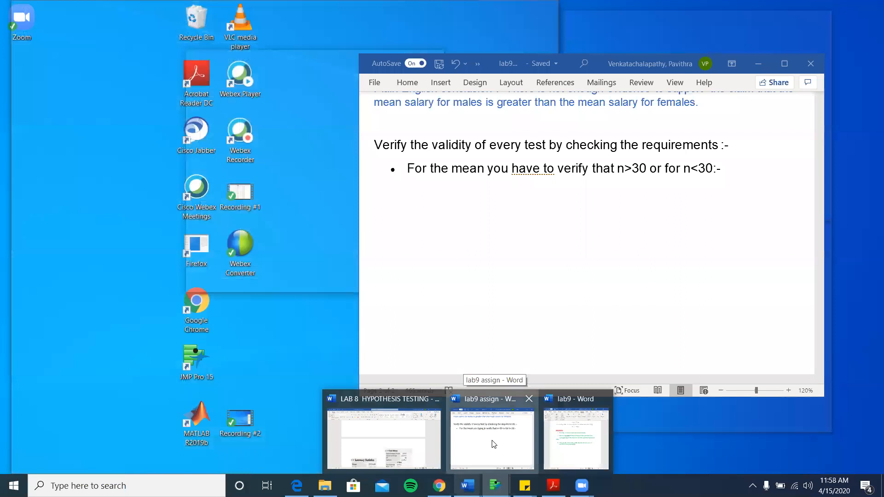
left_click(493, 445)
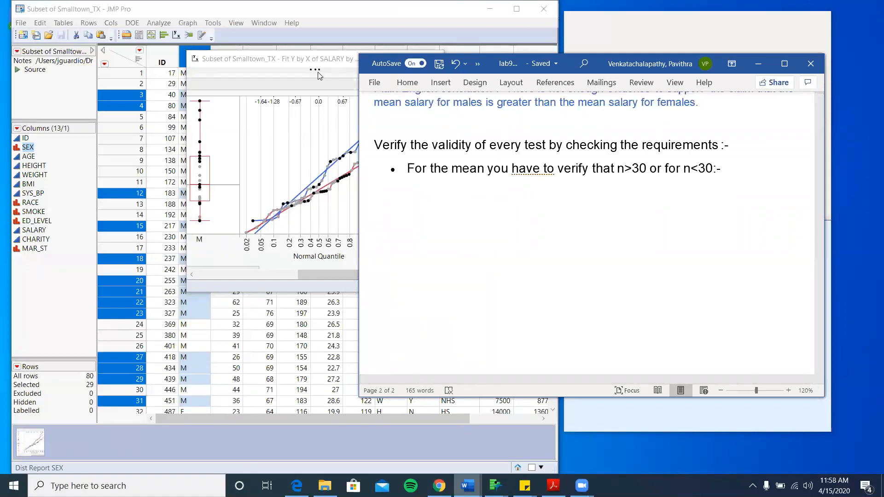
- Clear the row selection and select the whole JMP salary by SEX report for copying
left_click(307, 109)
left_click(306, 109)
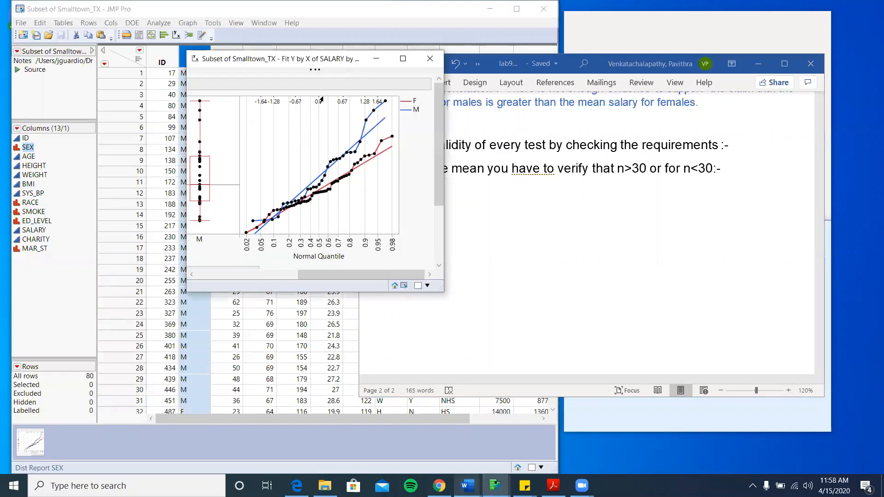
mouse_move(352, 74)
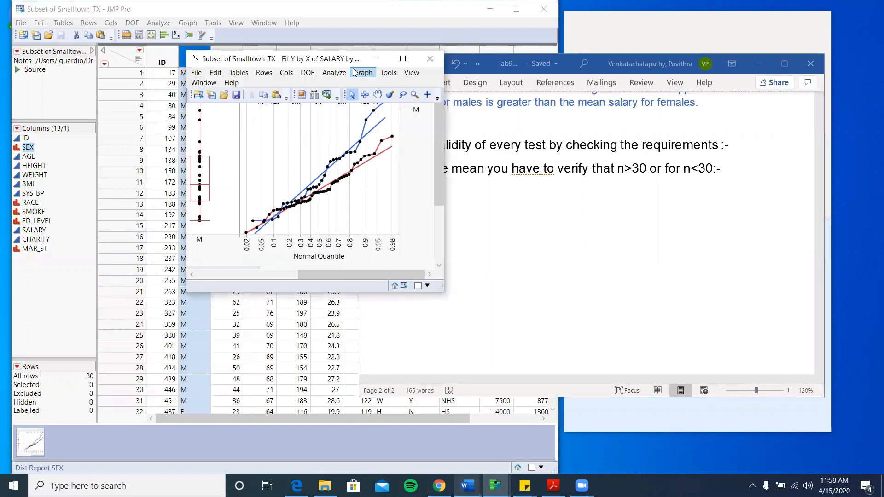
left_click(366, 93)
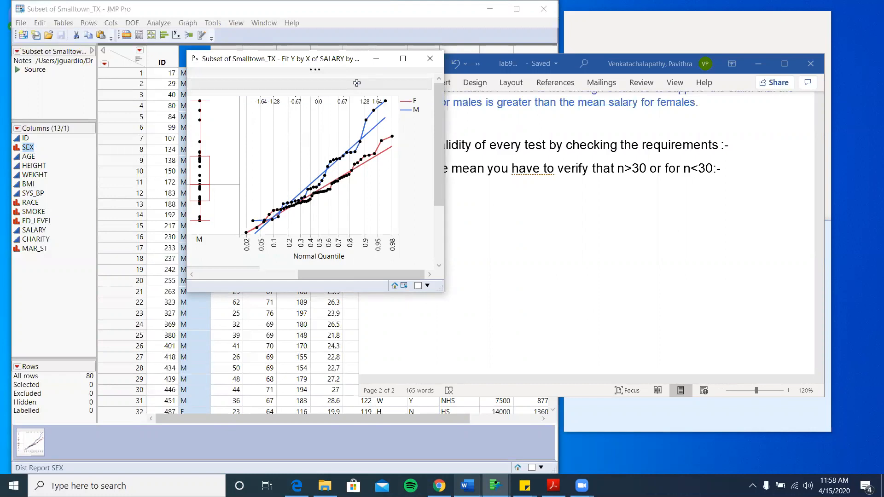
left_click(357, 83)
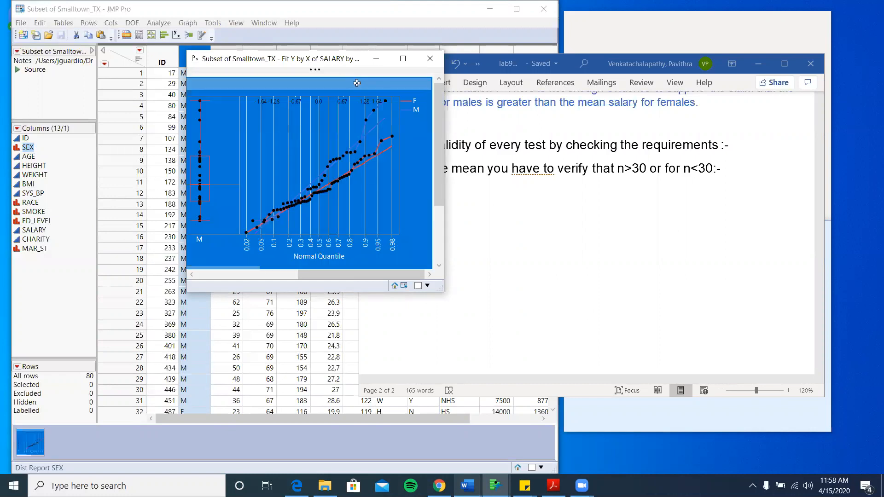
- Paste the salary report into Word on a new line after the H1 hypothesis
left_click(585, 174)
scroll(586, 174, "up", 10)
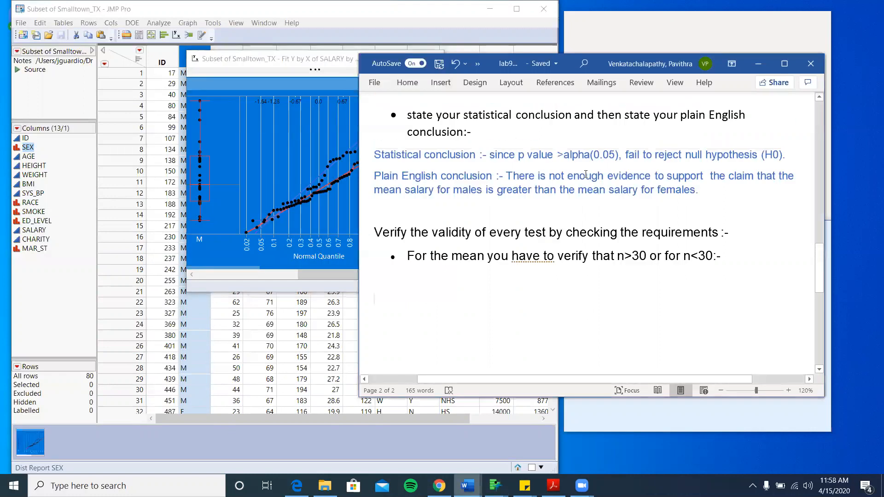
scroll(586, 174, "up", 2)
scroll(586, 174, "down", 2)
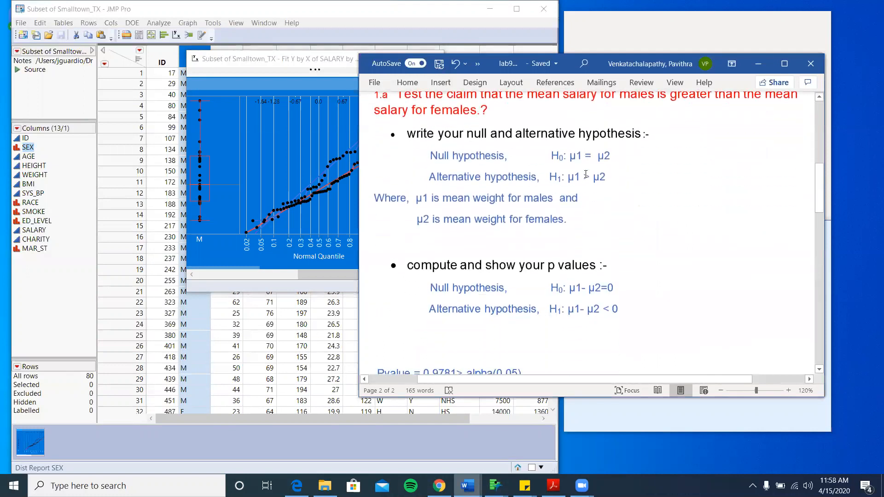
left_click(644, 230)
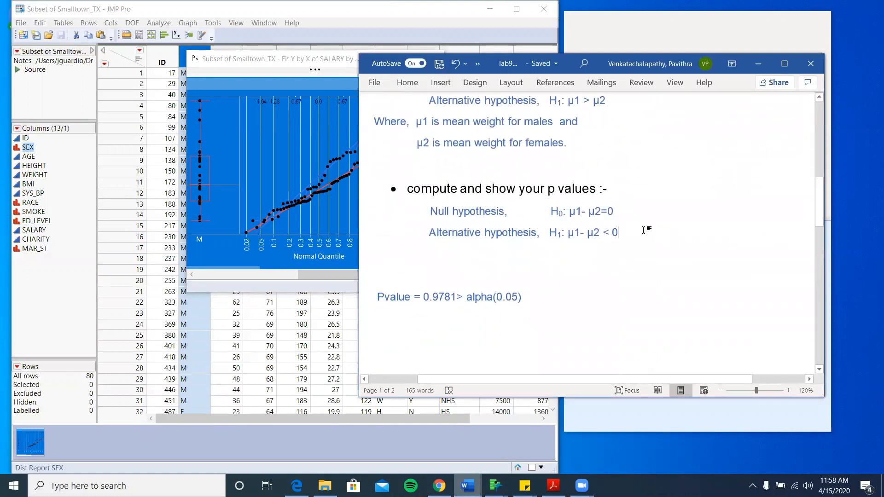
key("Return")
key("Return")
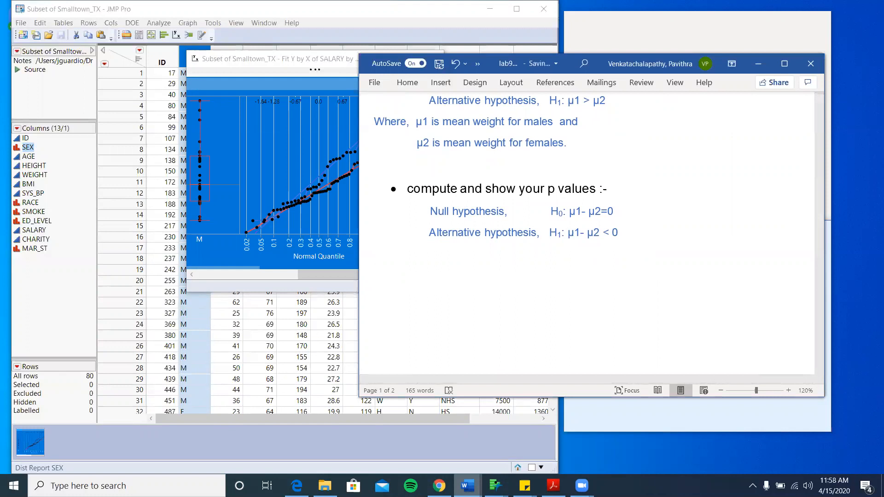
key("ctrl+v")
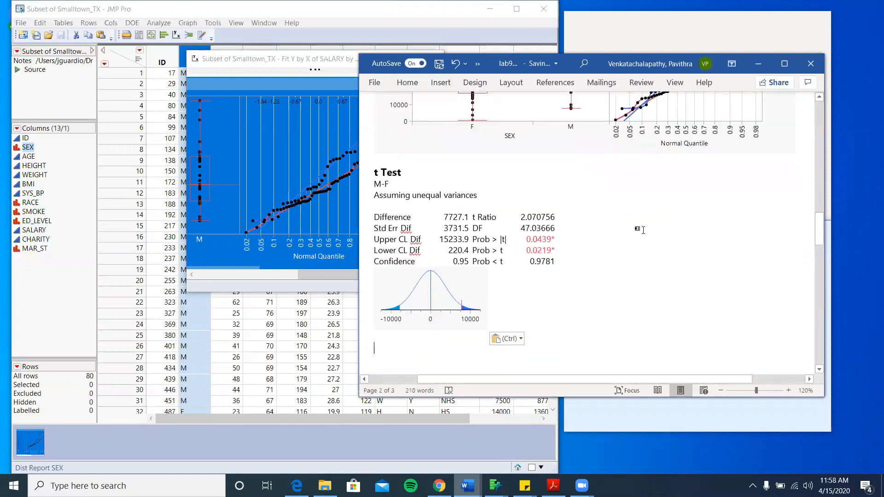
- Remove the blank line above the Pvalue line and review the pasted report
scroll(645, 230, "up", 5)
scroll(645, 230, "down", 3)
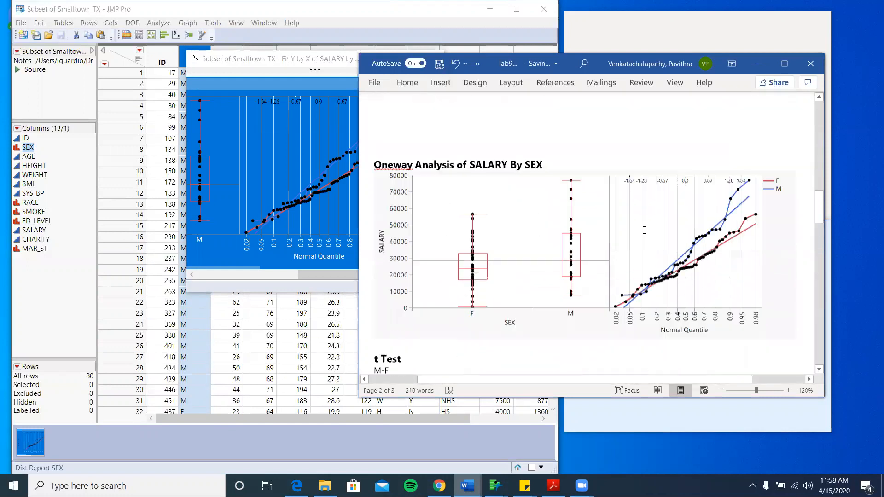
scroll(643, 230, "down", 6)
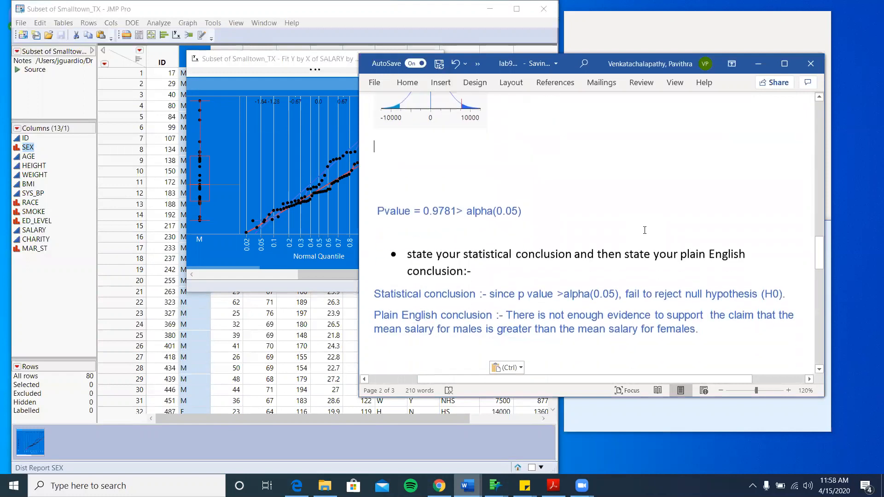
key("Down")
key("Down")
key("Down")
key("Down")
key("Up")
key("BackSpace")
key("BackSpace")
key("BackSpace")
key("BackSpace")
key("BackSpace")
key("BackSpace")
key("BackSpace")
key("BackSpace")
key("BackSpace")
key("BackSpace")
scroll(585, 230, "down", 2)
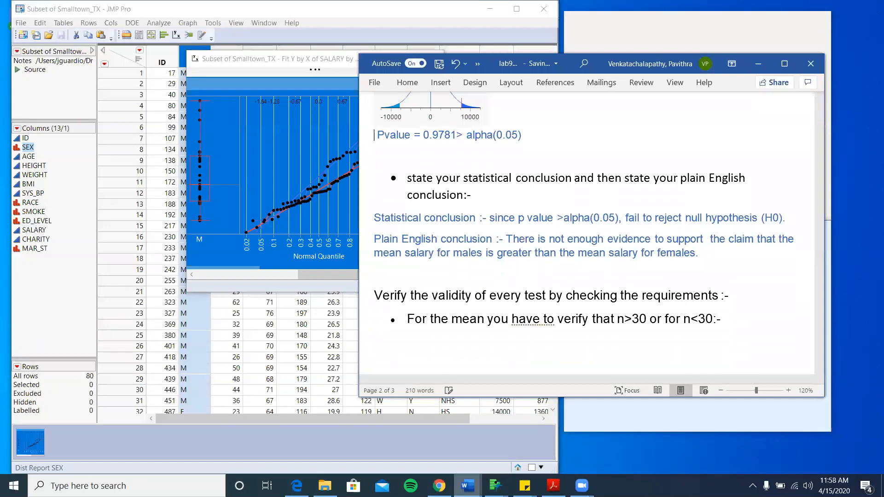
scroll(585, 230, "up", 3)
scroll(590, 235, "up", 15)
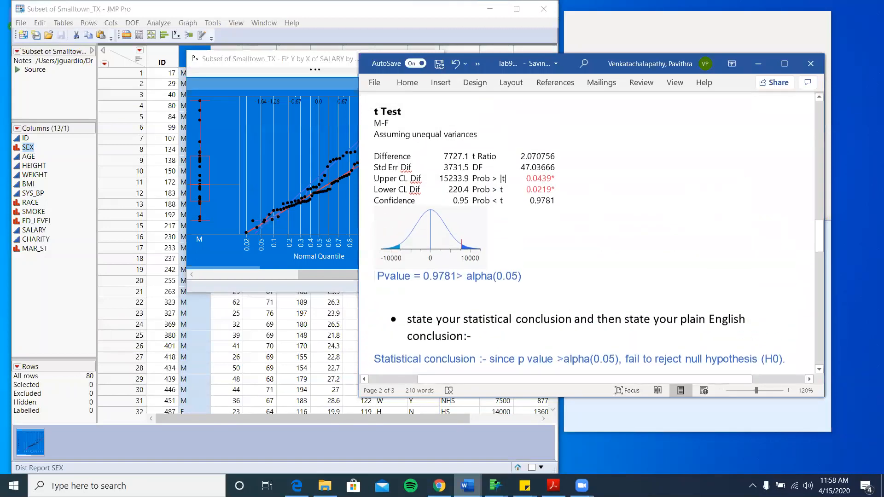
scroll(442, 260, "up", 1)
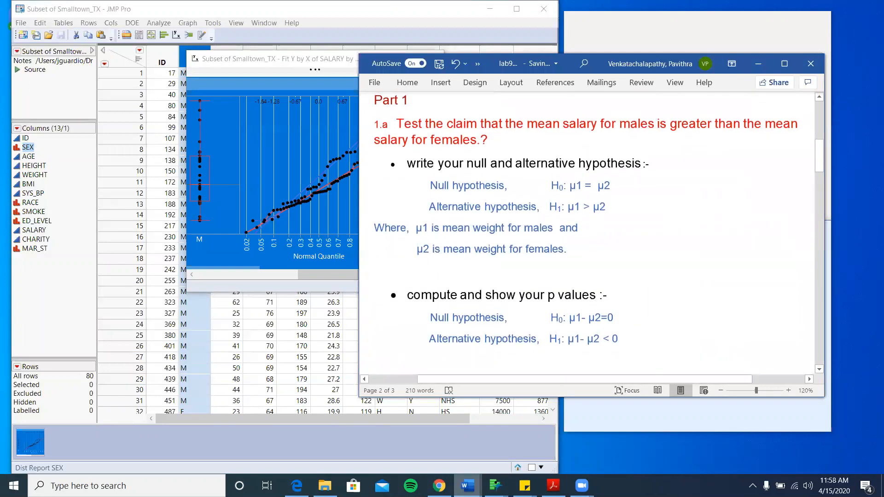
scroll(442, 260, "down", 4)
scroll(421, 247, "down", 15)
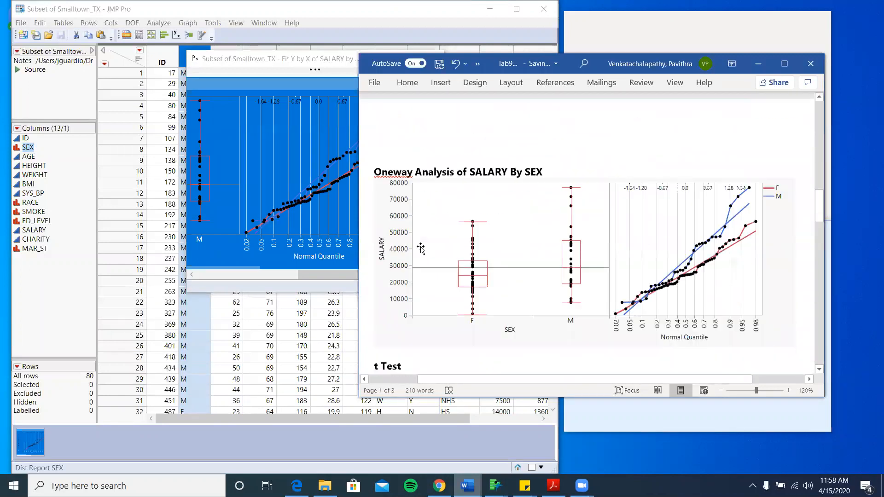
scroll(421, 247, "down", 5)
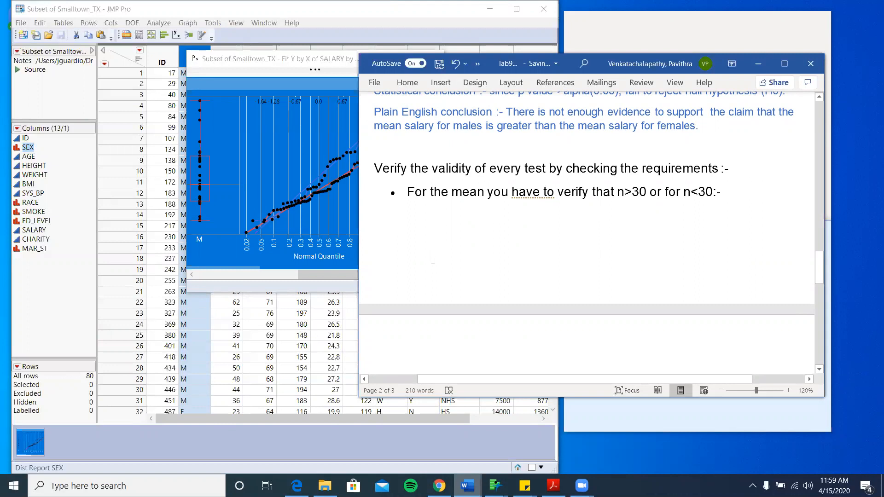
- Type 'The number of samples for male and female is greater than 30. Hence the variable is normally distributed. Hence the test is valid.'
type("The")
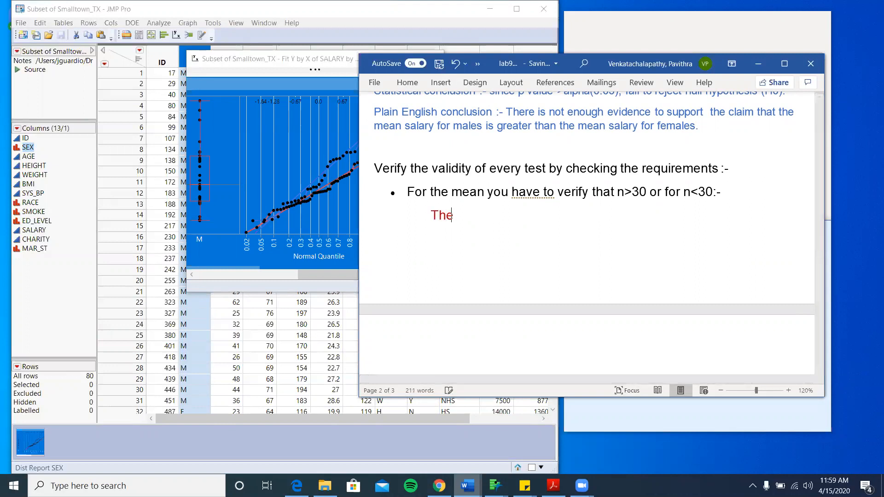
type(" number of samples")
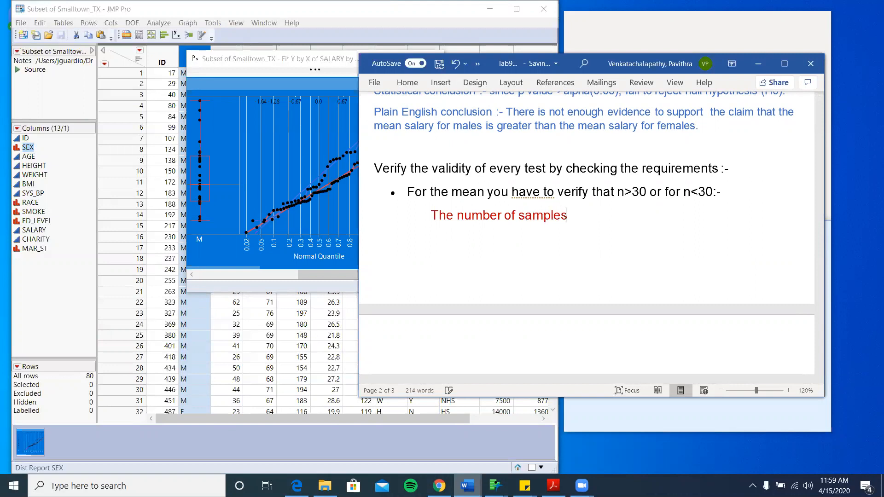
type(" for male and")
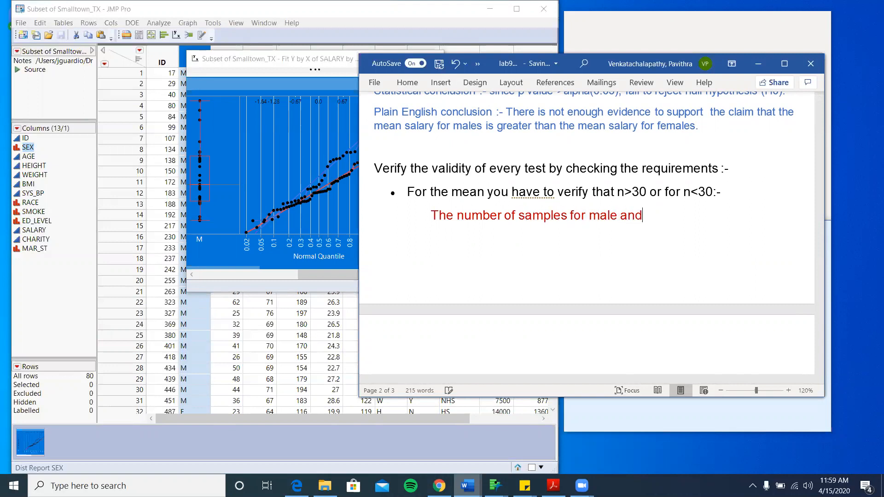
type(" female is greater ")
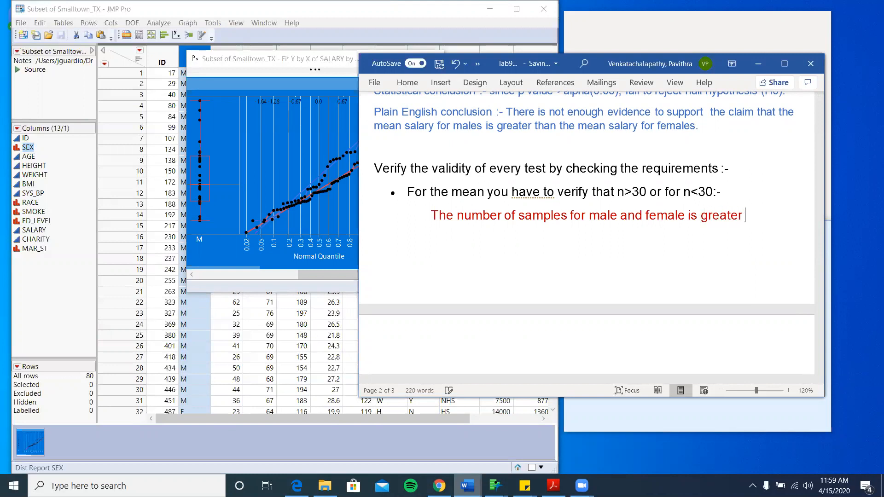
type("than 30")
type(". ")
type("henac")
key("BackSpace")
key("BackSpace")
type("ce the vara")
key("BackSpace")
type("iable ")
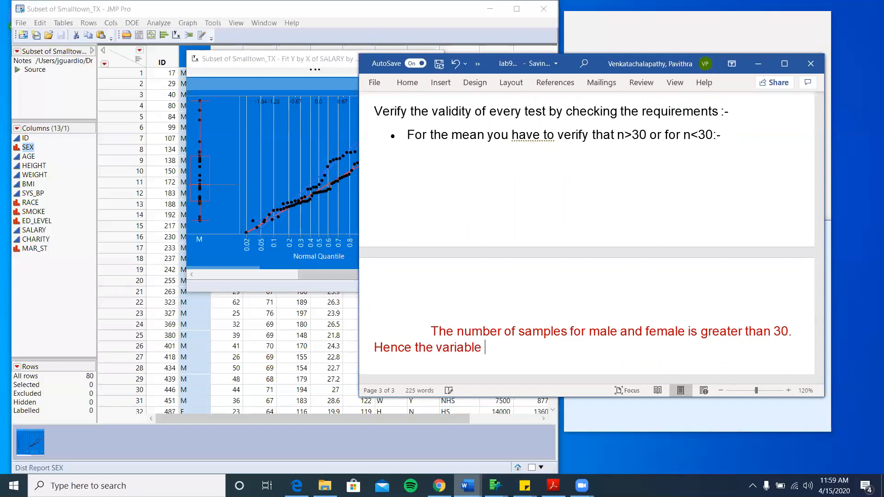
type("is normally distributed")
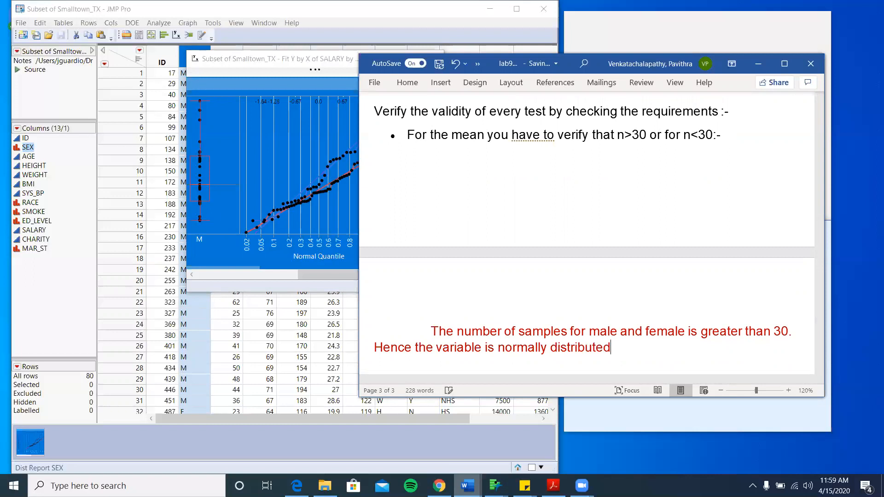
type(". Hence the test is v")
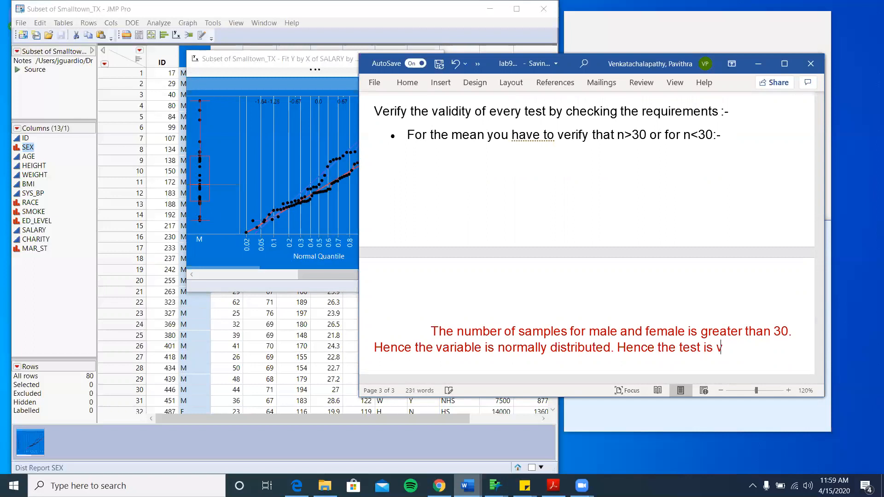
type("alid")
key("BackSpace")
type("lid.")
- Bring the SALARY by SEX report forward and close it
left_click(303, 198)
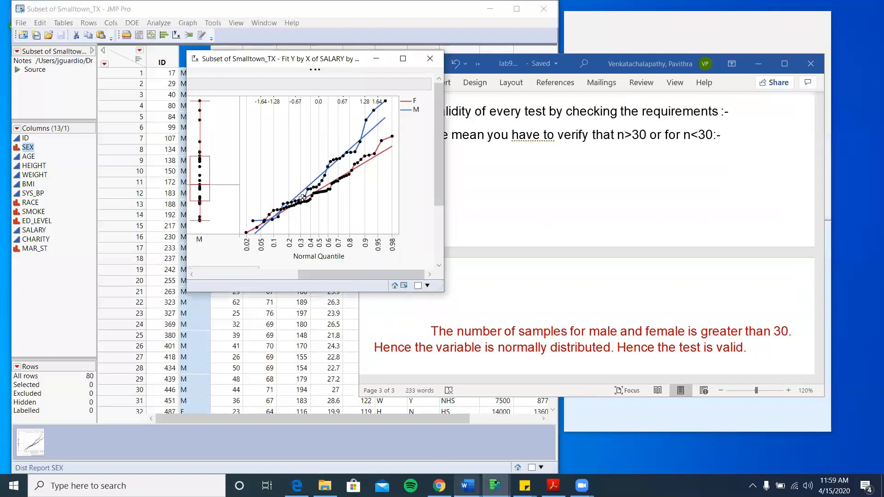
scroll(303, 198, "left", 5)
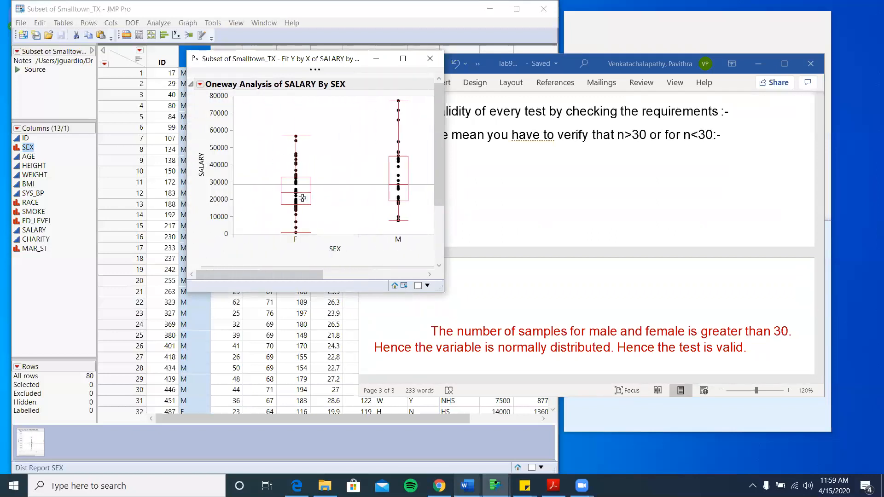
scroll(302, 199, "down", 5)
left_click(430, 63)
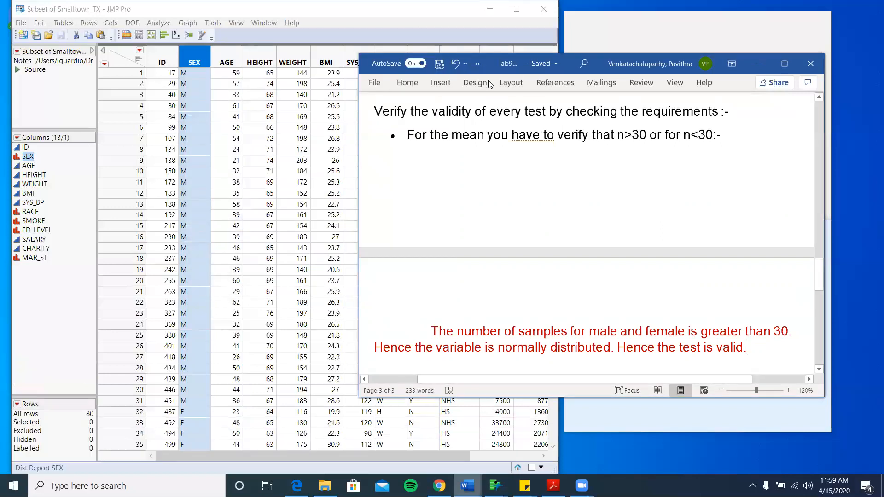
- Place the cursor at the end of the Word conclusion text and minimize Word
scroll(572, 234, "down", 5)
left_click(572, 234)
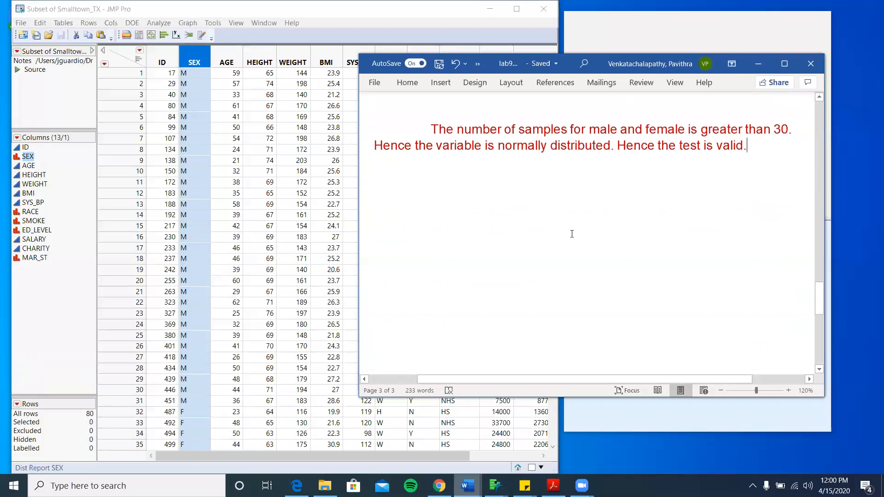
left_click(759, 65)
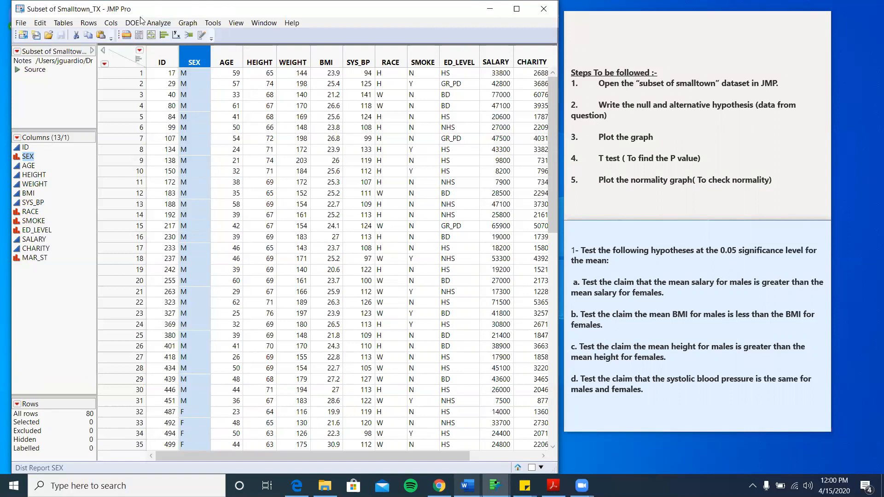
- Run Fit Y by X with BMI as Y, Response and SEX as X, Factor
left_click(155, 20)
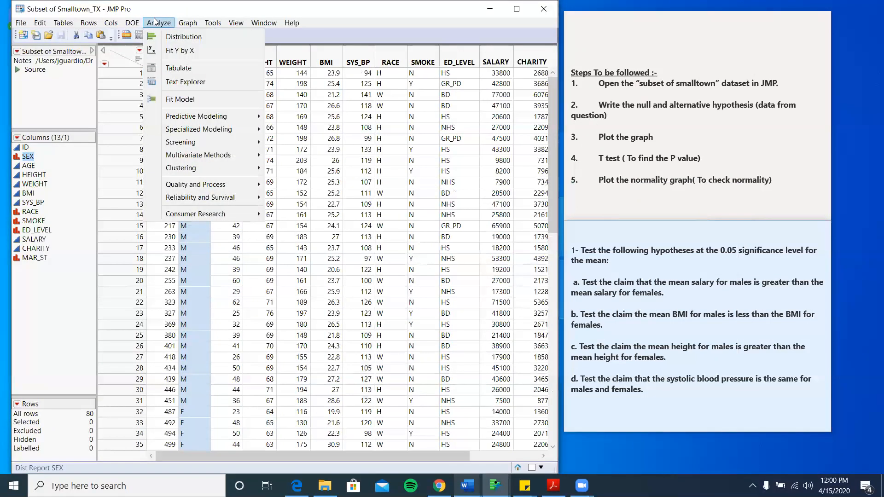
left_click(175, 51)
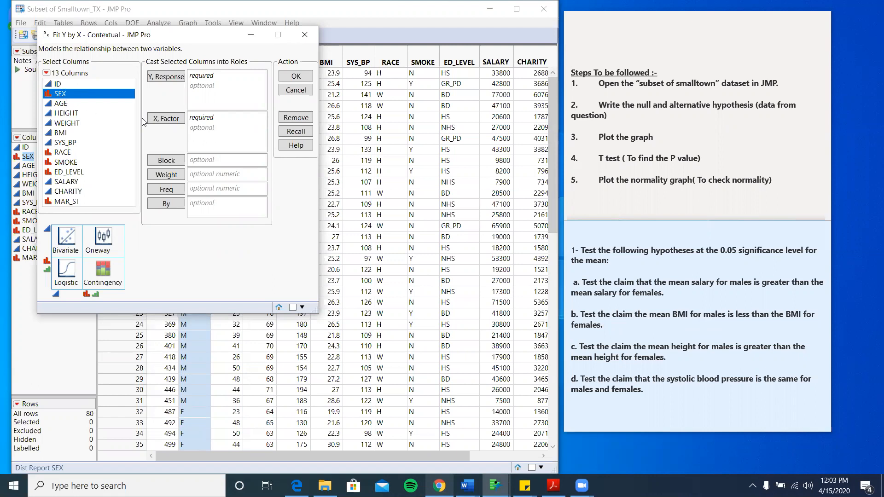
left_click(176, 121)
left_click(58, 134)
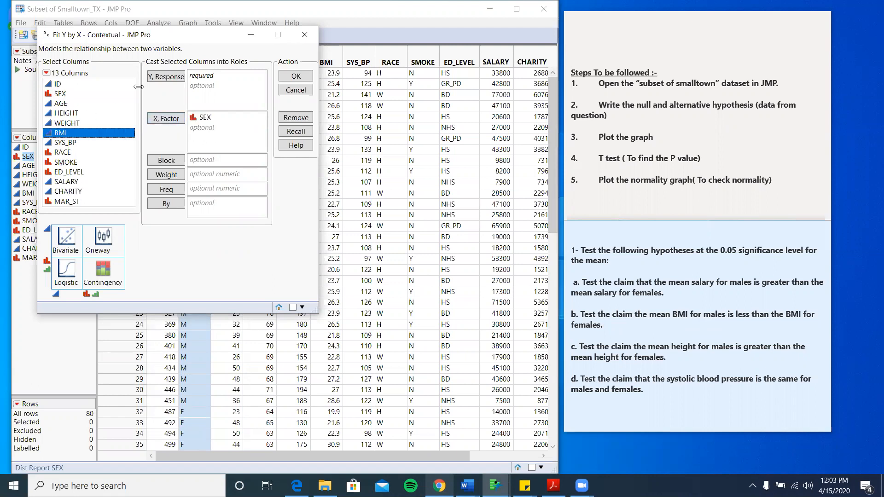
left_click(159, 78)
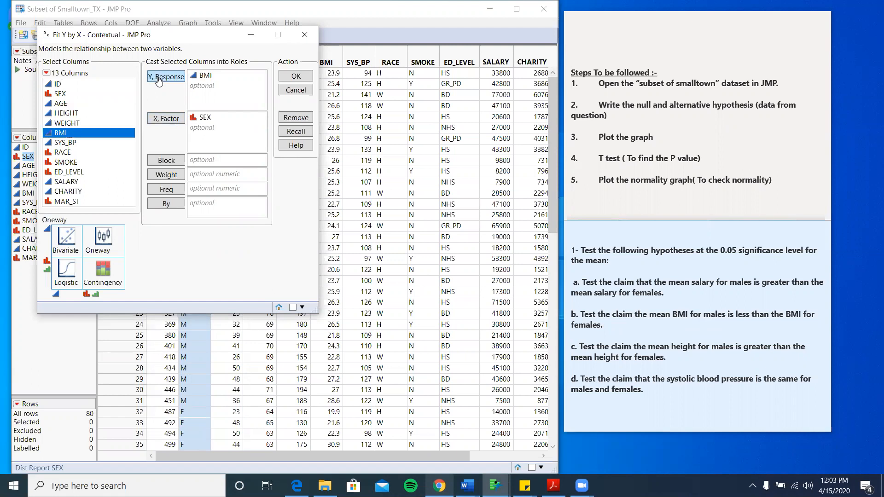
left_click(301, 77)
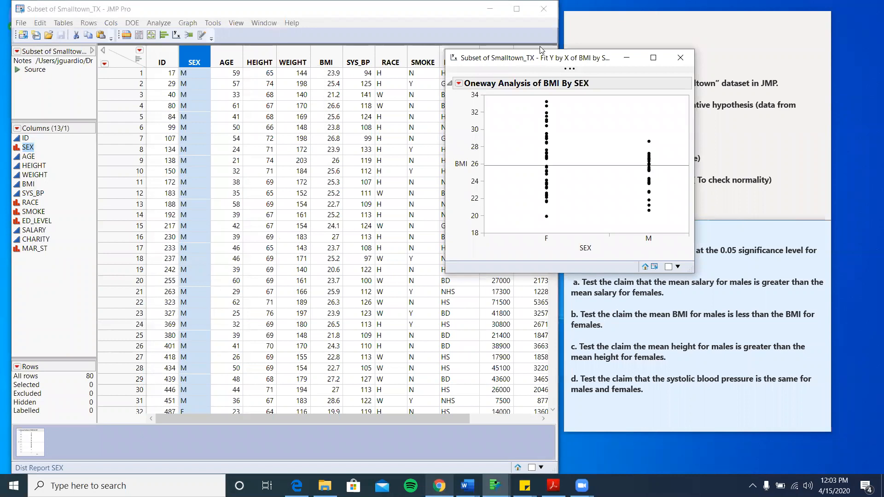
- Move the BMI by SEX report window left and turn on Box Plots
left_click_drag(509, 63, 315, 66)
left_click(265, 86)
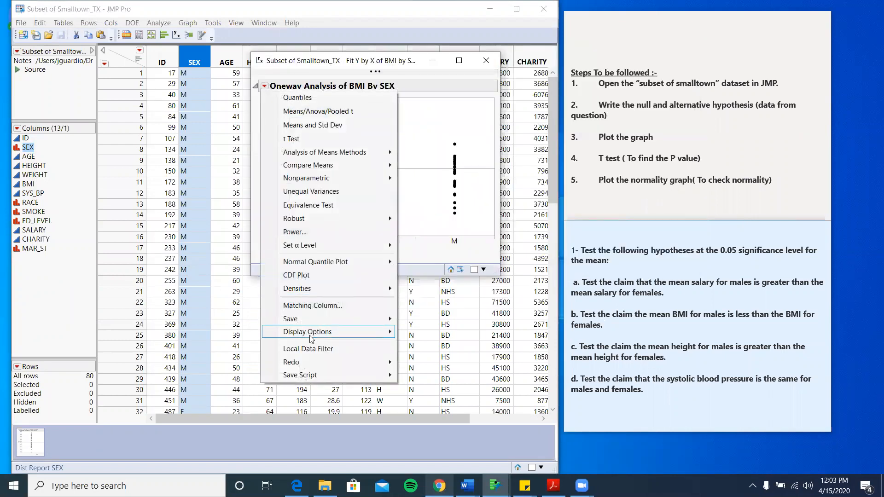
mouse_move(304, 332)
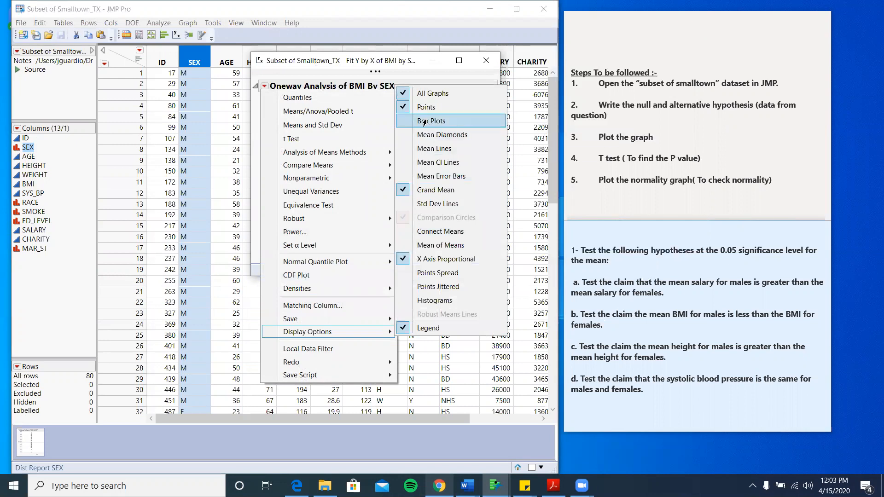
left_click(428, 122)
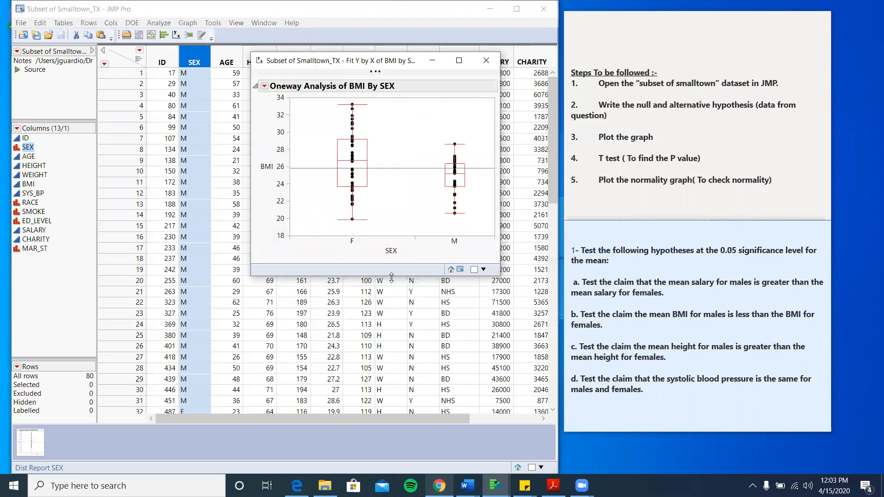
- Enlarge the report window and add a t Test comparing mean BMI of males and females
left_click_drag(392, 278, 364, 418)
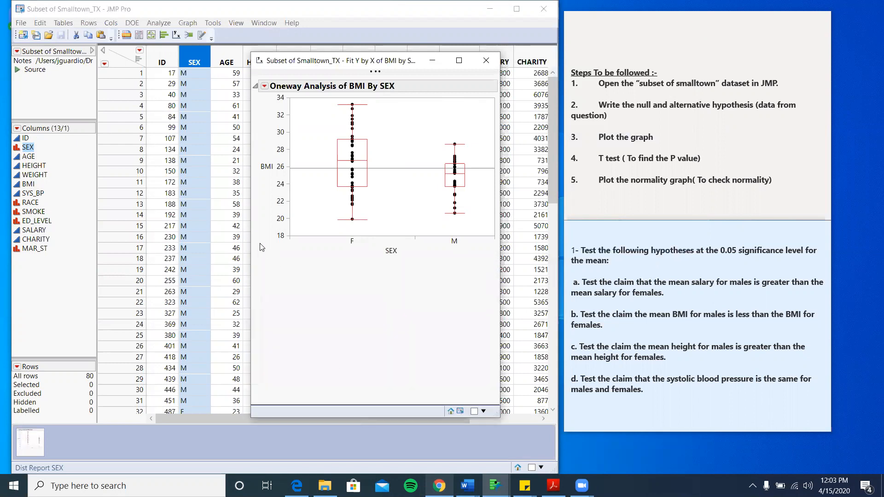
left_click_drag(251, 231, 126, 251)
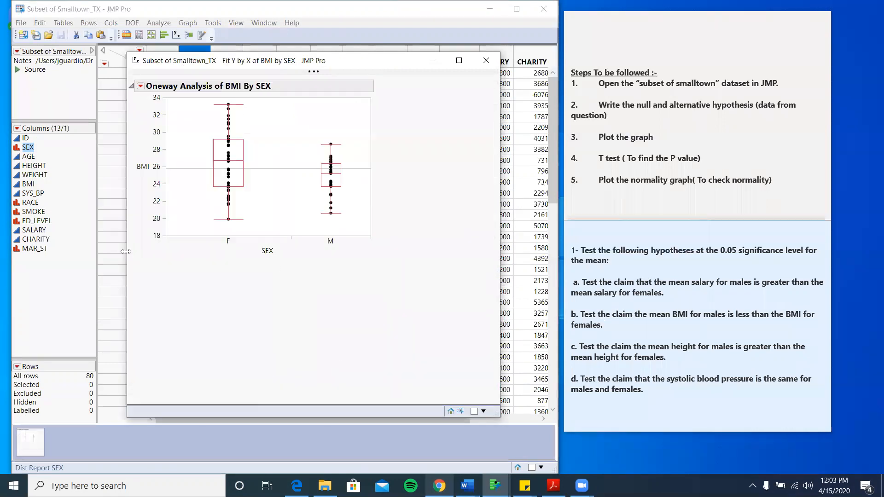
left_click(140, 86)
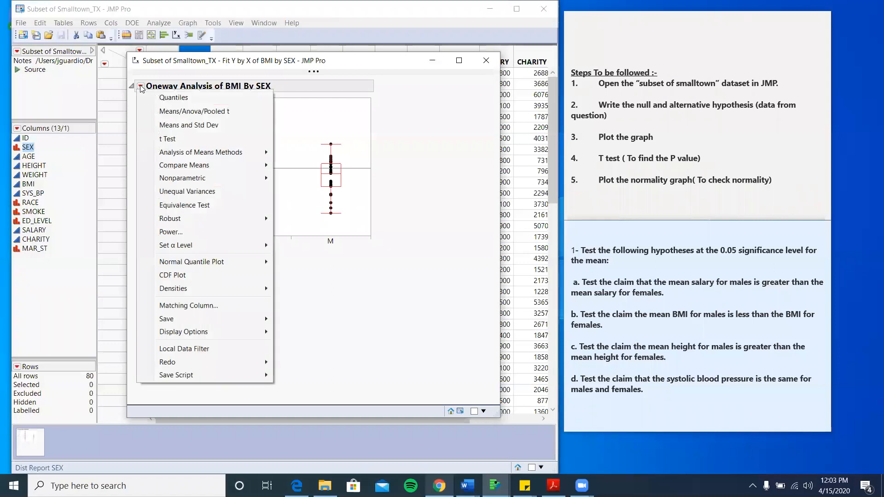
left_click(168, 137)
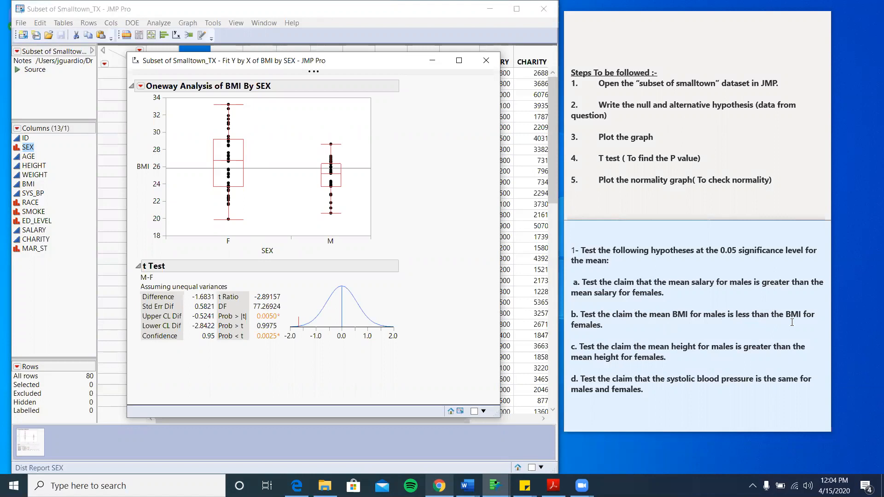
left_click_drag(751, 312, 737, 315)
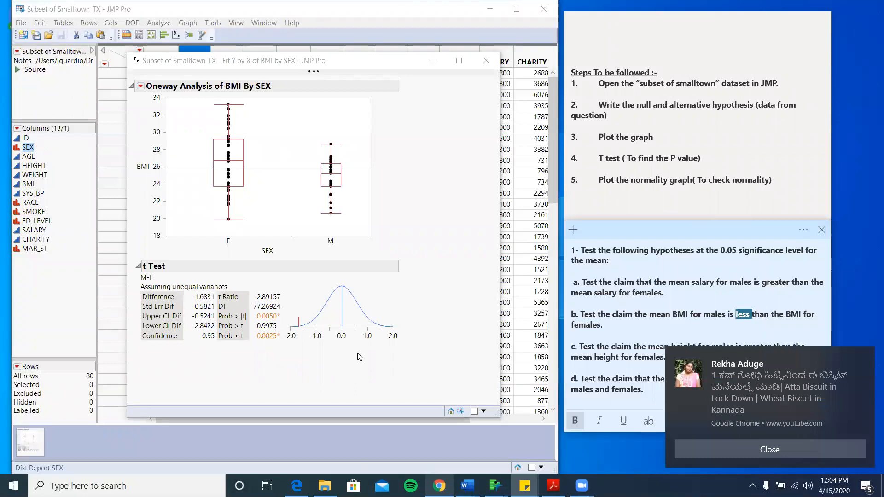
left_click(687, 456)
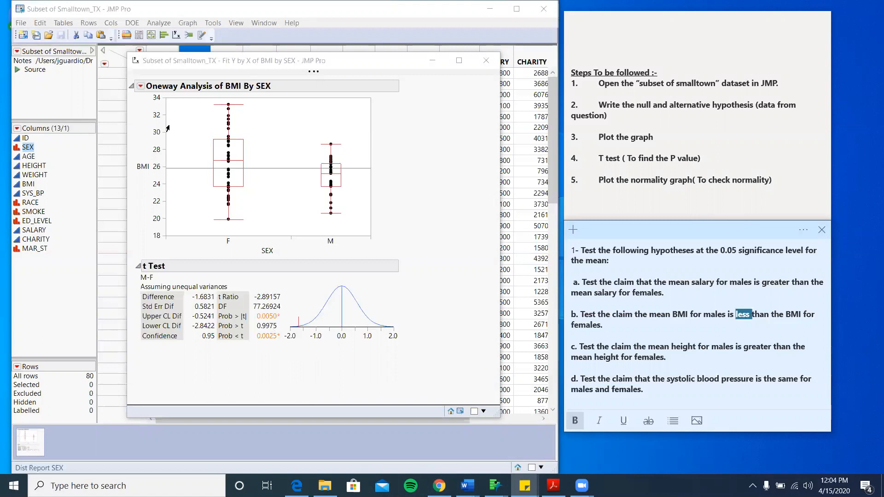
- Add normal quantile plots of BMI for F and M, then minimize the BMI by SEX report
left_click(140, 87)
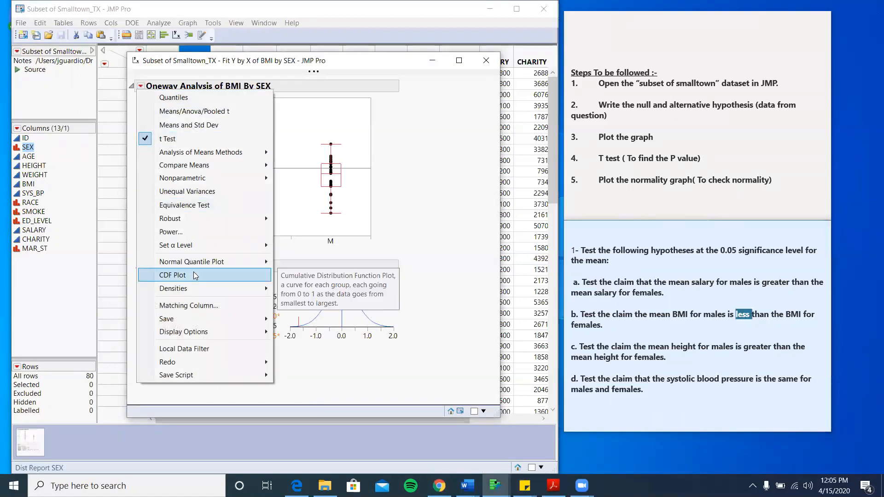
mouse_move(199, 267)
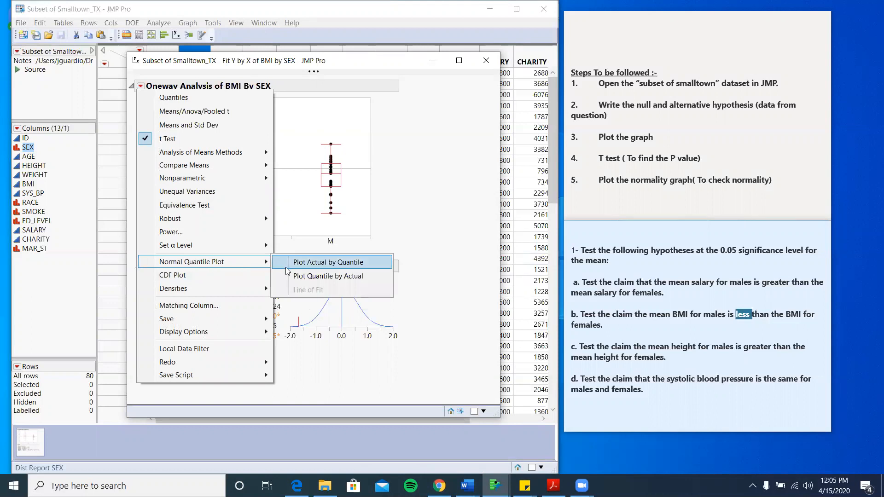
left_click(313, 262)
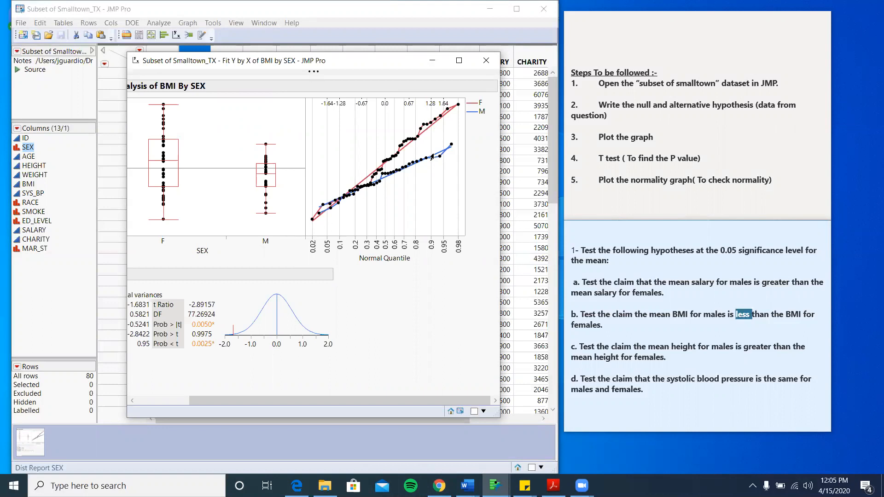
scroll(432, 157, "left", 3)
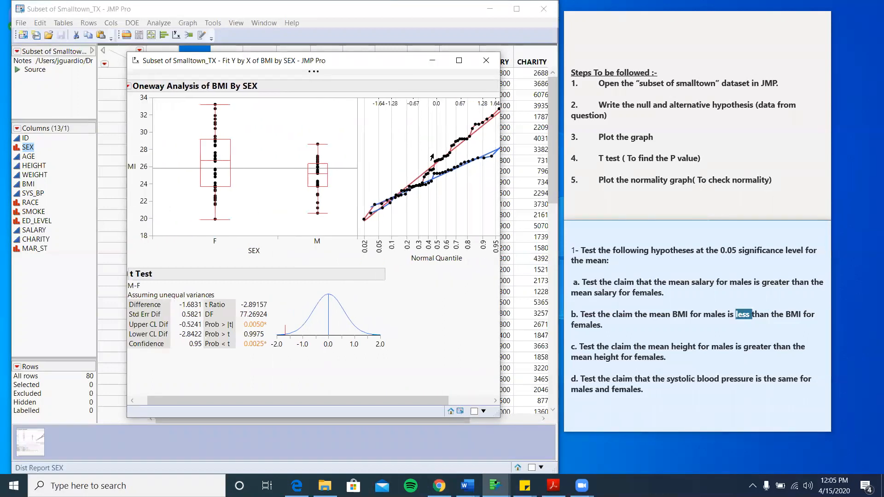
left_click(441, 63)
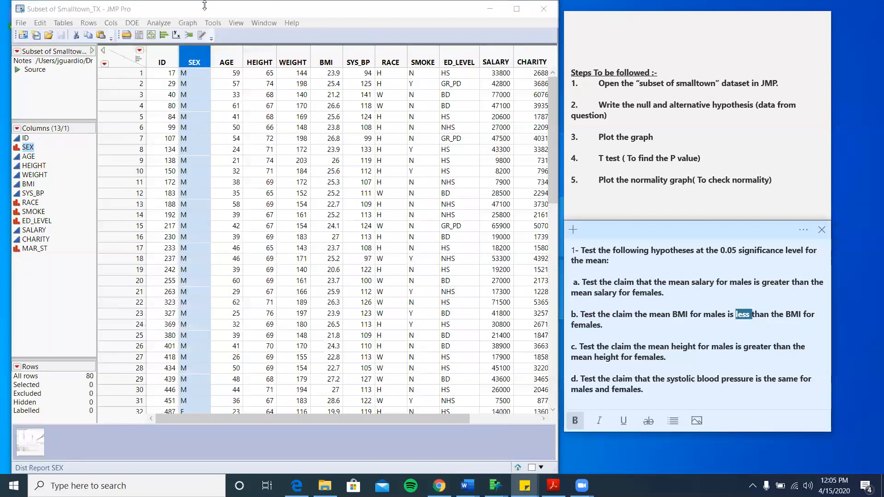
- Run a Distribution of SEX to confirm 49 F and 31 M, then close that report
left_click(164, 26)
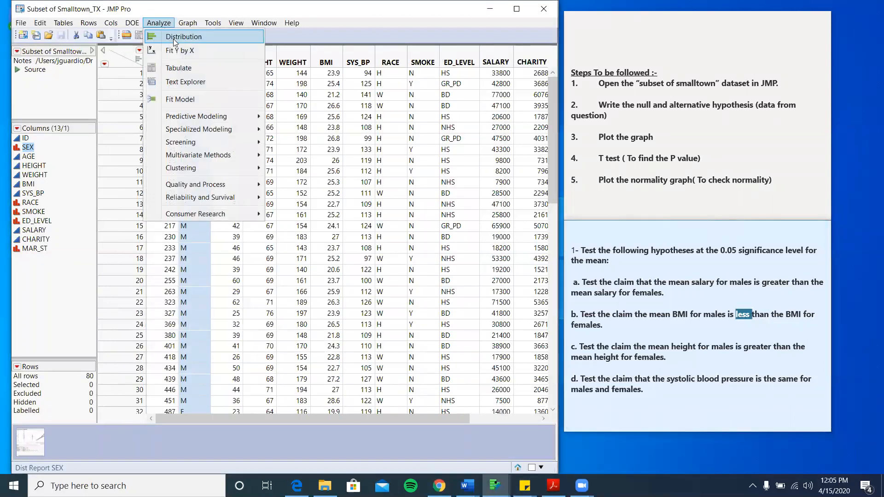
left_click(174, 42)
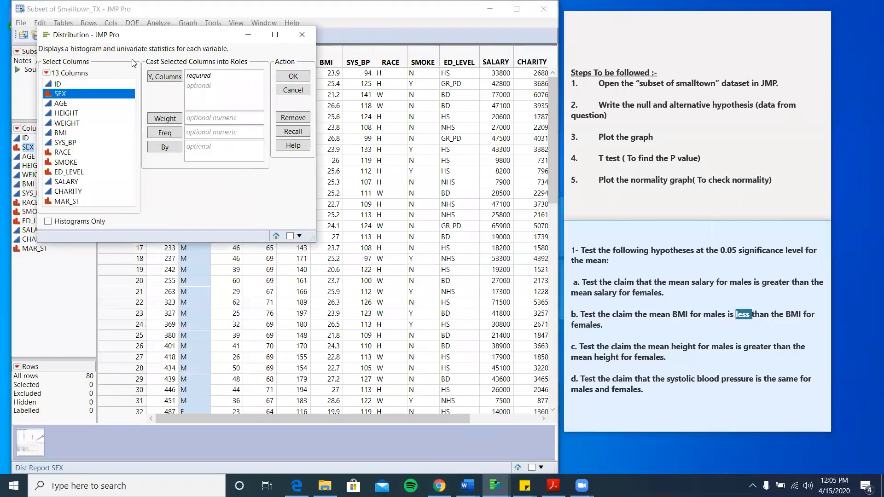
left_click(155, 78)
left_click(293, 76)
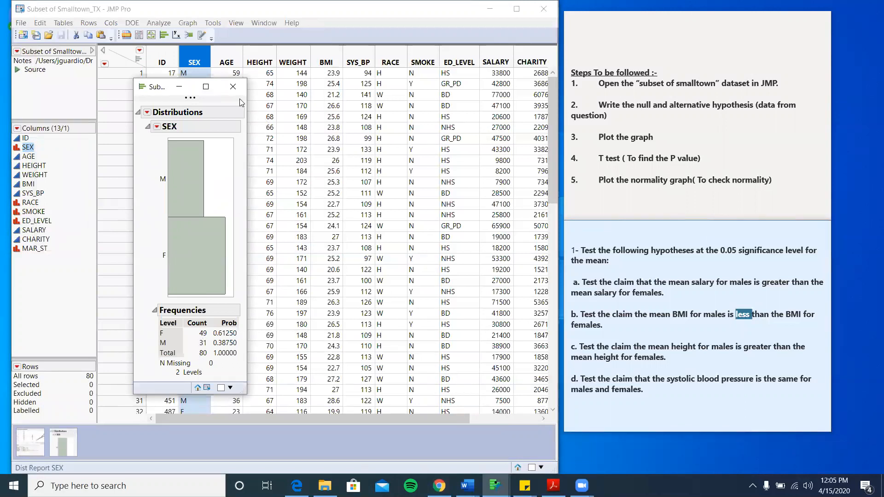
left_click(233, 87)
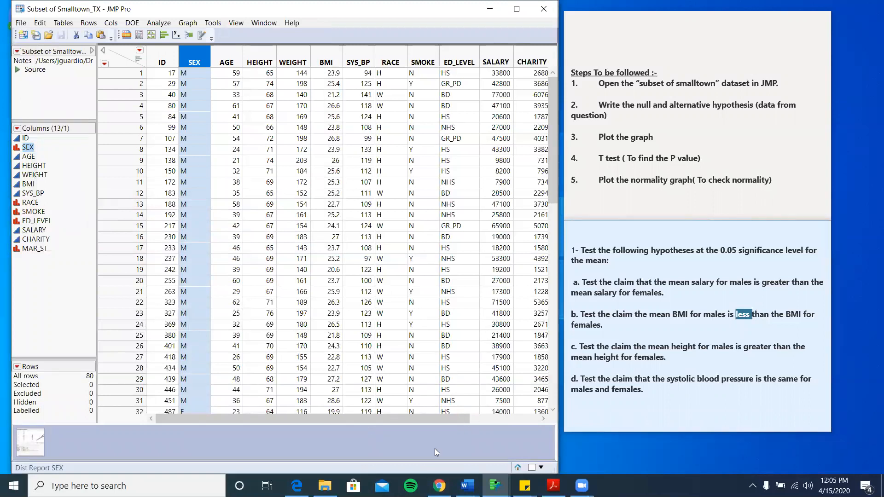
- Bring the BMI by SEX oneway report back up and close it
mouse_move(496, 486)
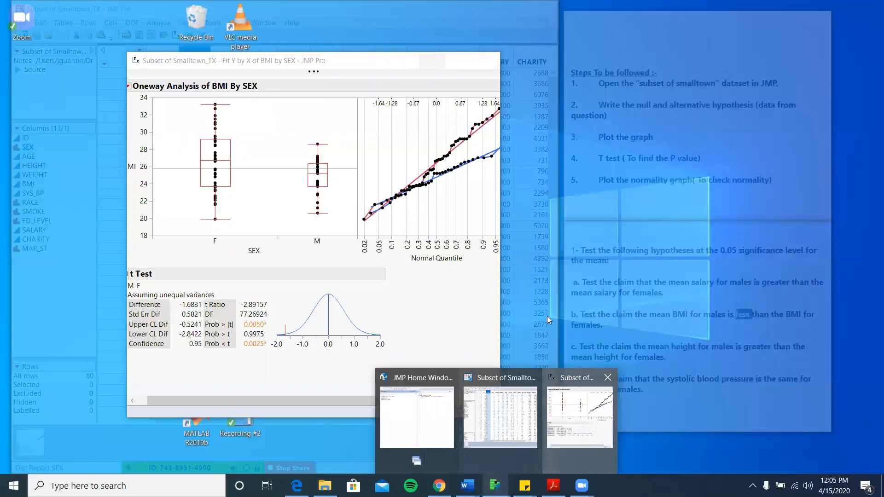
left_click(565, 424)
scroll(421, 185, "right", 2)
scroll(420, 185, "left", 2)
scroll(421, 185, "left", 1)
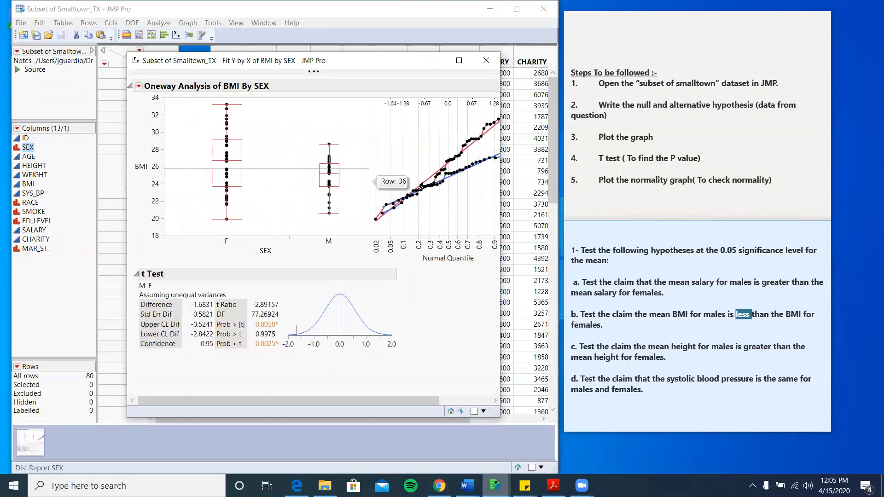
left_click(486, 60)
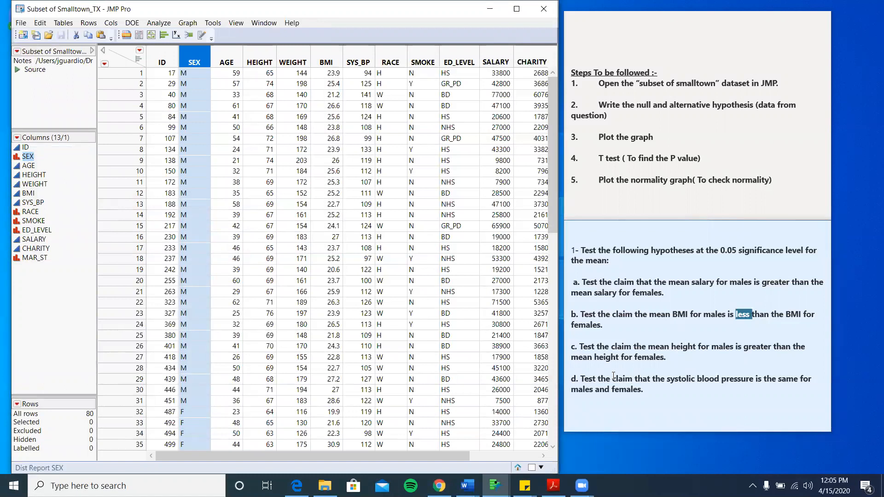
- Run a Fit Y by X oneway analysis with SYS_BP as response and SEX as factor
left_click(164, 23)
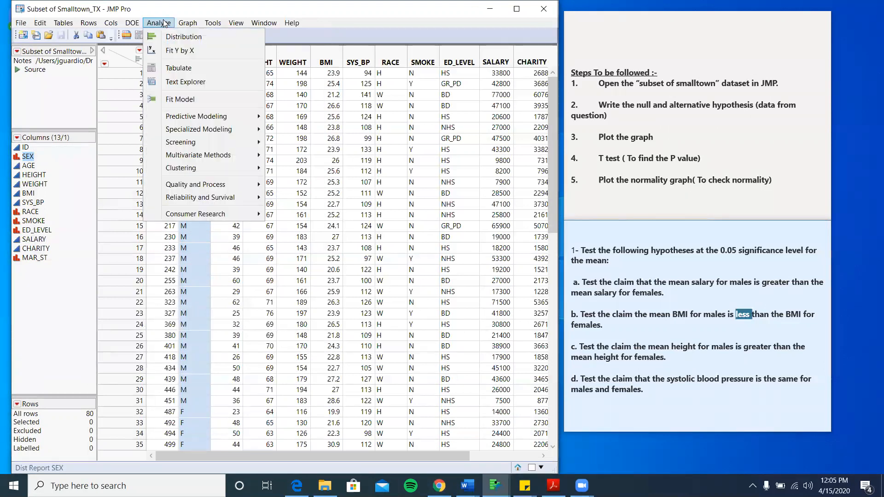
left_click(174, 51)
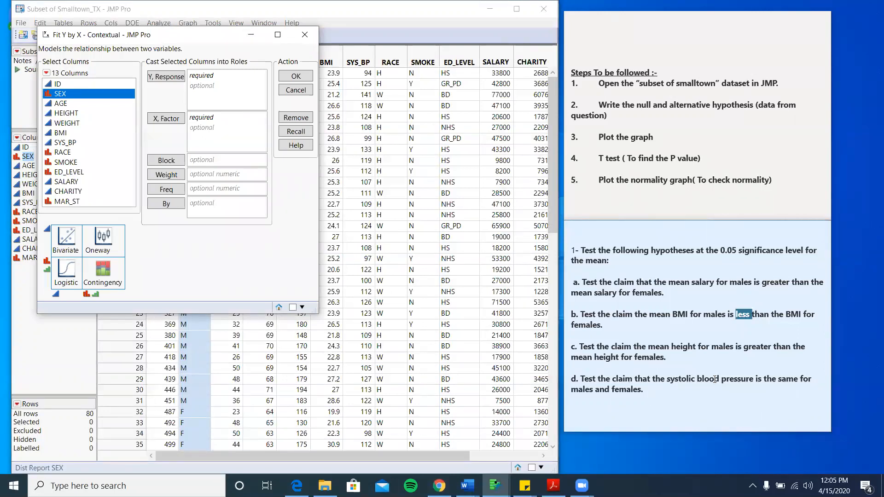
left_click(171, 121)
left_click(73, 144)
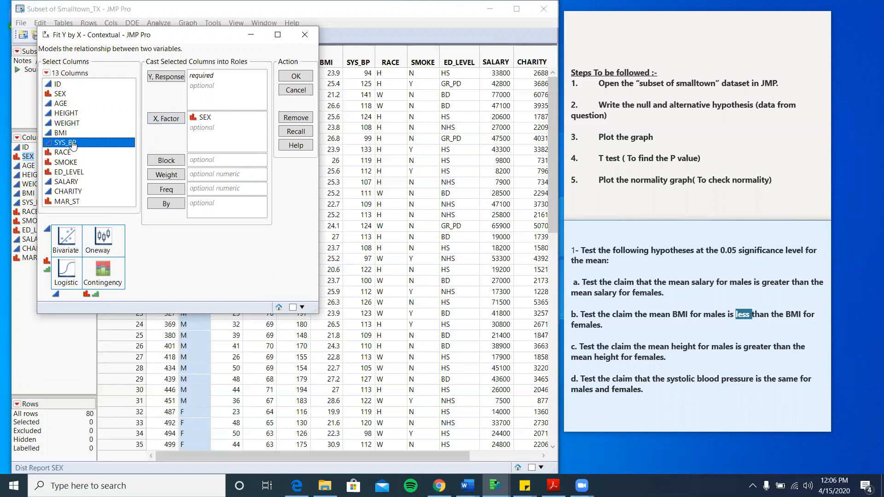
left_click(156, 79)
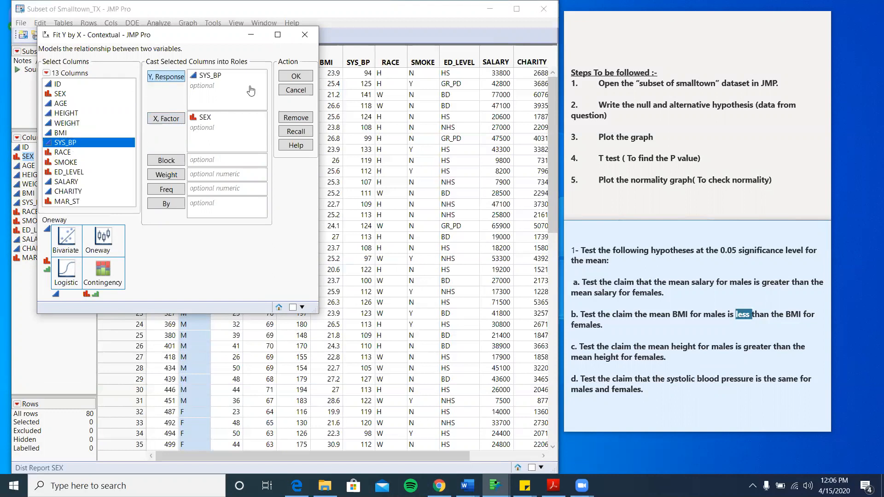
left_click(304, 76)
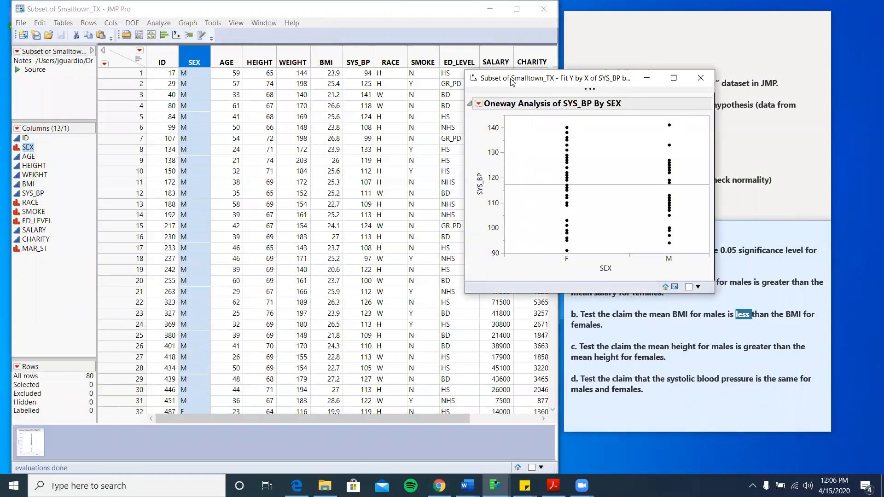
- Add box plots to the SYS_BP by SEX plot and make the report window taller
left_click_drag(512, 82, 240, 74)
left_click(205, 96)
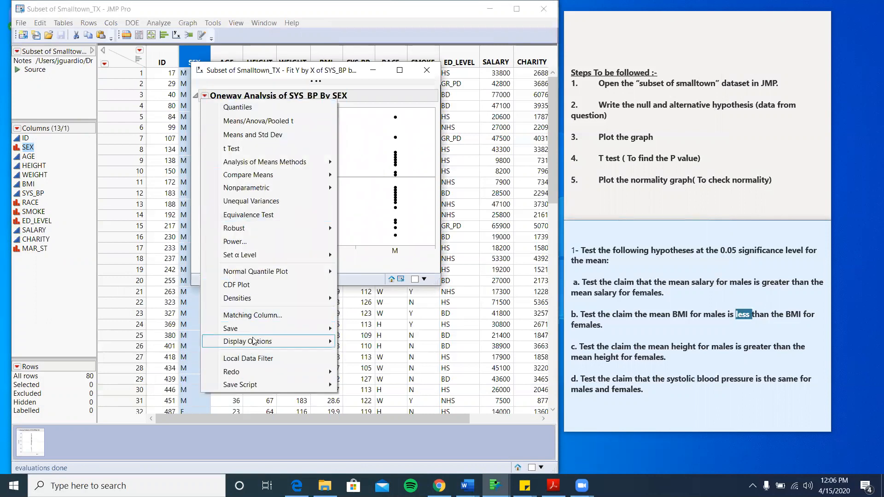
left_click(364, 131)
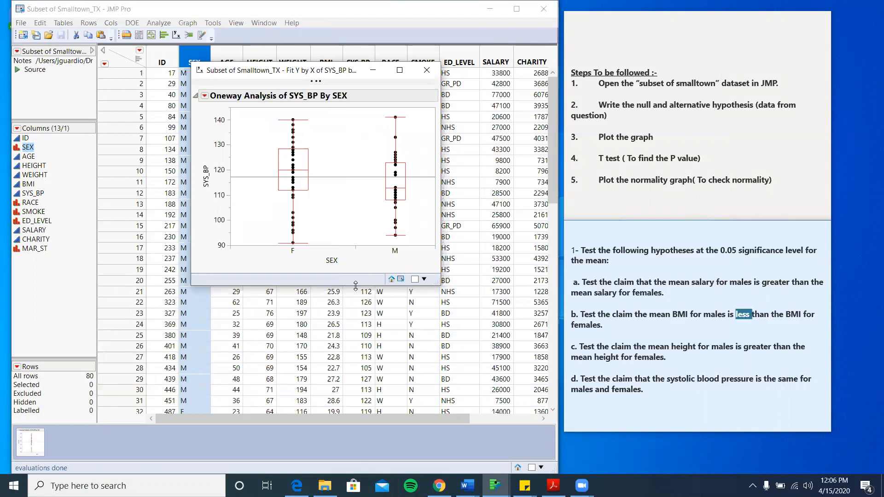
left_click_drag(355, 286, 284, 435)
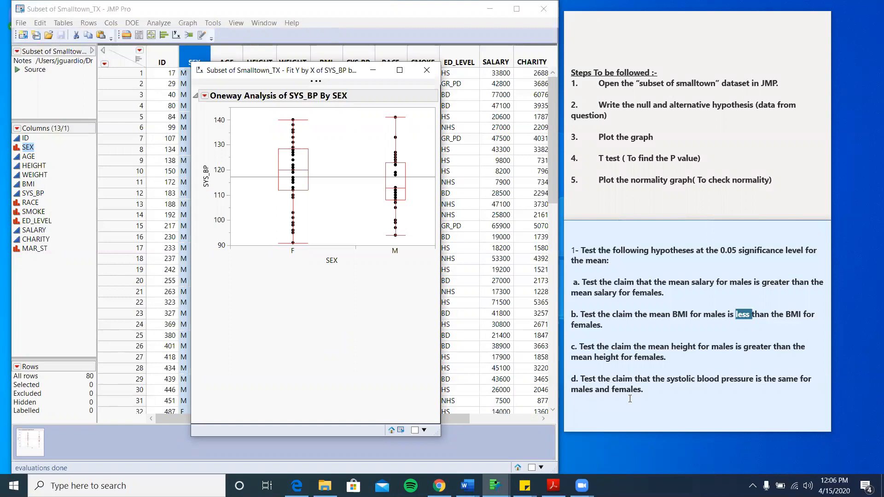
- In the lab9 assign report, replace '>' in the first H1 line with '=/' to read μ1 =/ μ2
mouse_move(468, 486)
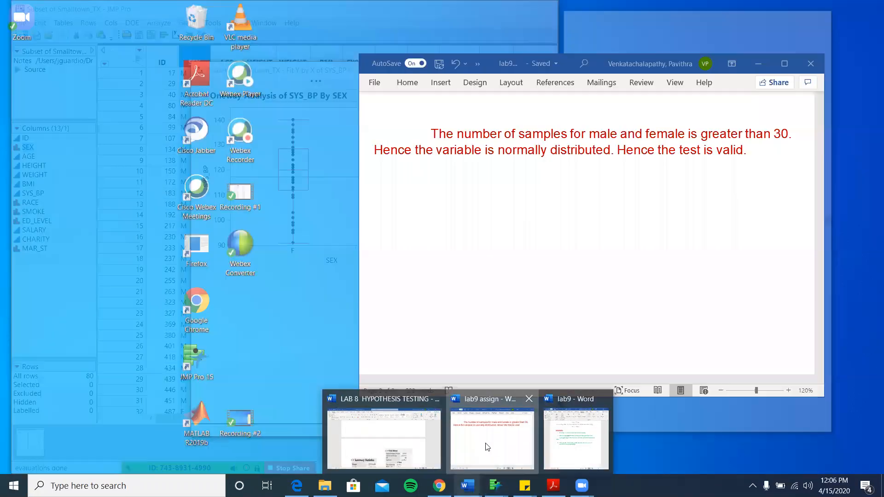
left_click(487, 447)
scroll(518, 242, "up", 10)
scroll(519, 243, "up", 2)
scroll(518, 239, "down", 3)
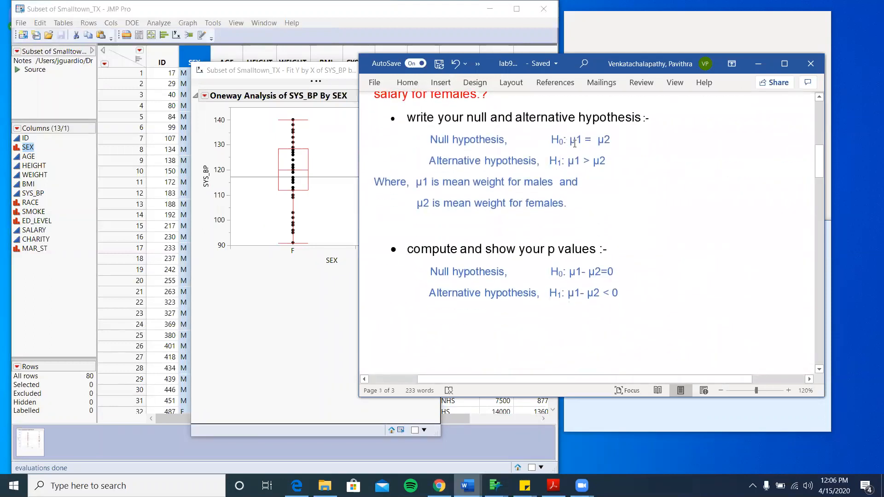
left_click(590, 163)
key("BackSpace")
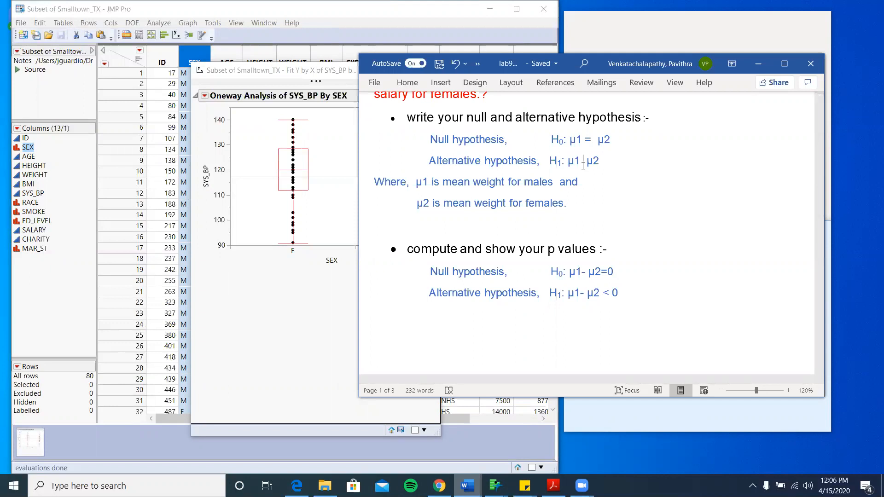
type("=/")
key("BackSpace")
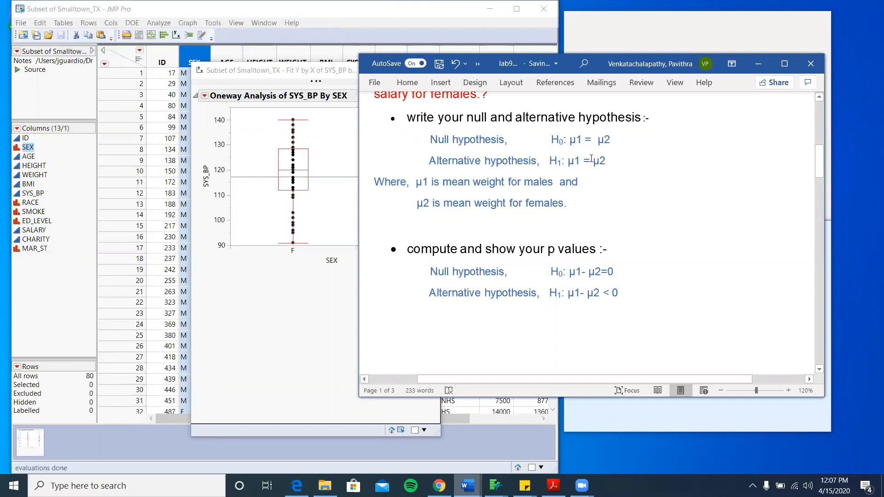
type("/")
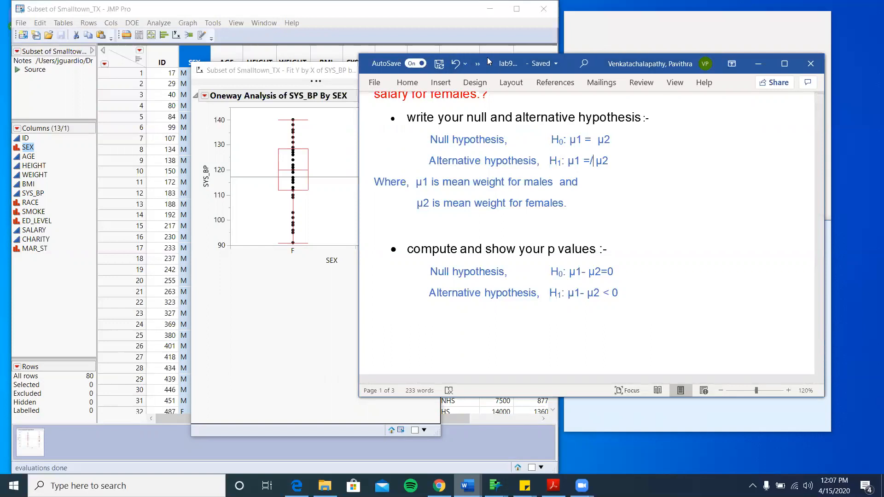
left_click_drag(488, 57, 242, 25)
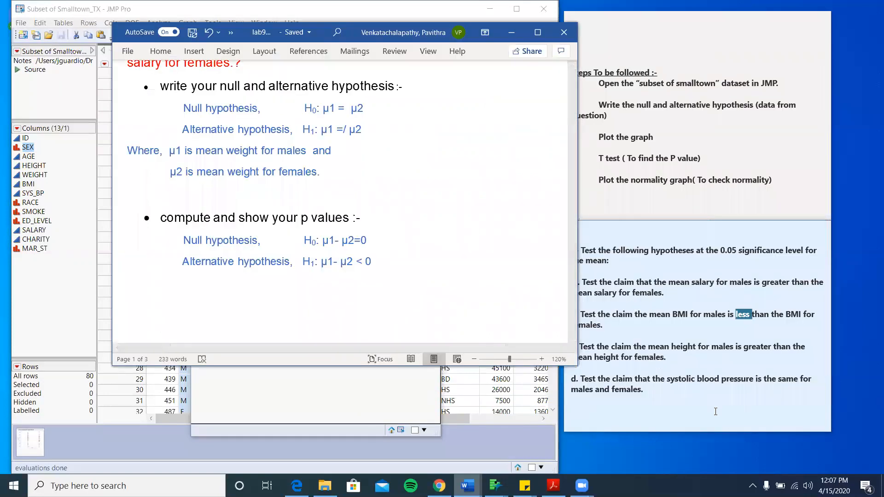
double_click(782, 380)
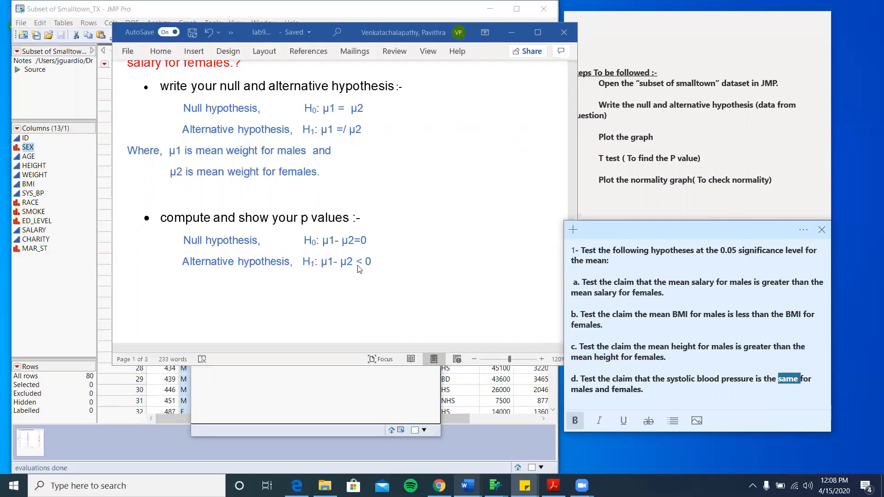
key("alt+Tab")
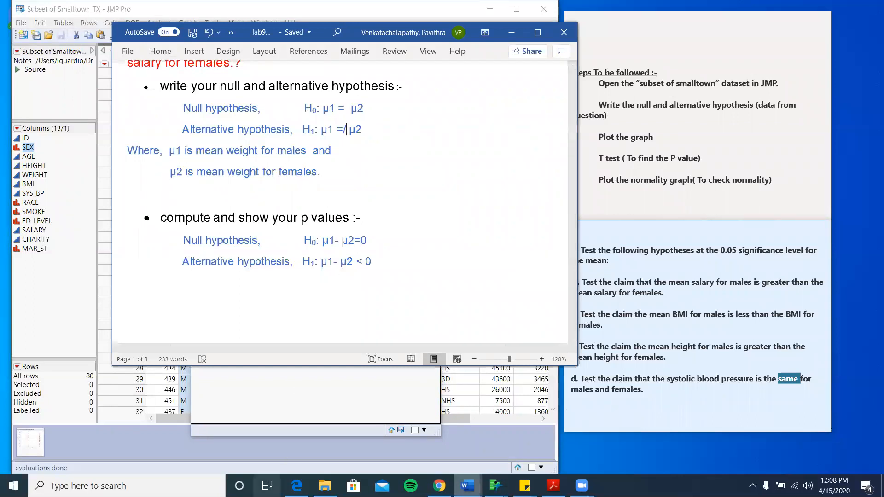
mouse_move(297, 486)
left_click(306, 411)
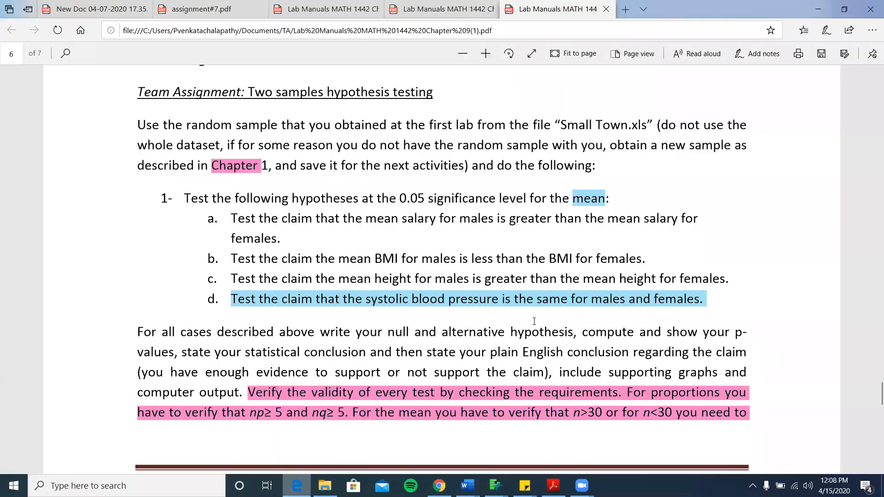
scroll(535, 322, "up", 20)
scroll(534, 325, "down", 12)
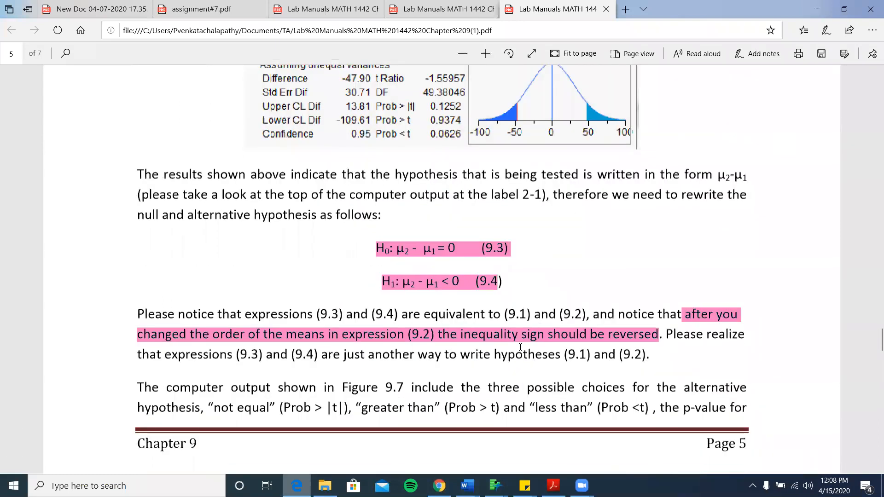
left_click(634, 343)
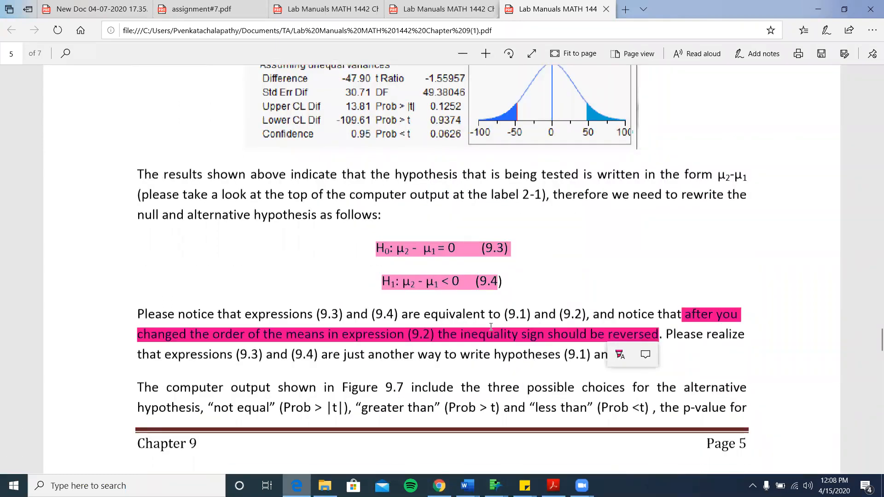
left_click(477, 341)
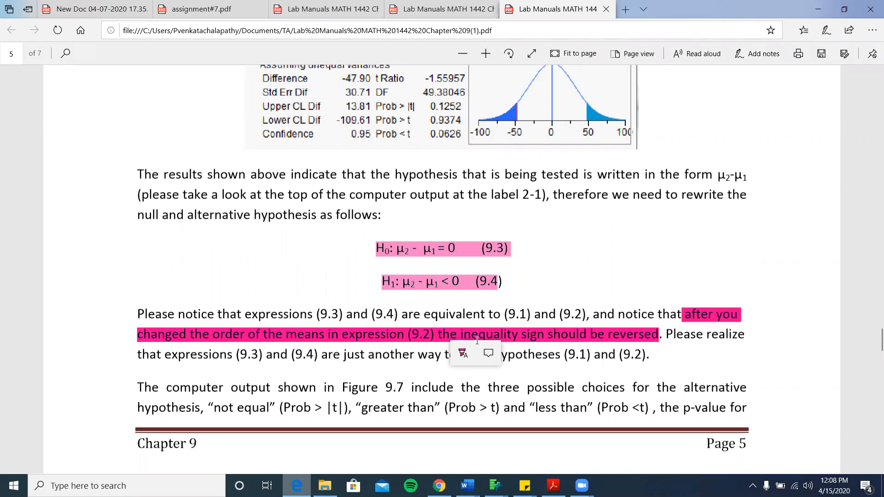
left_click(815, 13)
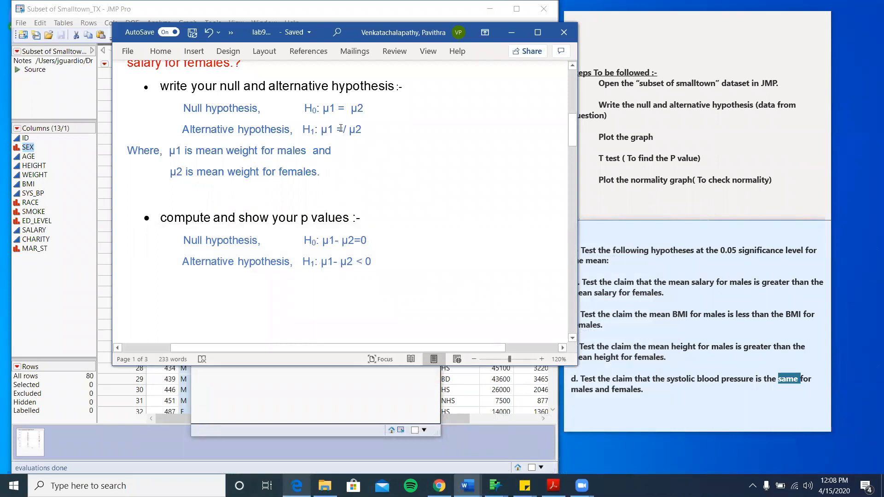
- Change the second H1 line from μ1- μ2 < 0 to μ1- μ2 =/ 0
left_click(363, 266)
key("BackSpace")
type("=?")
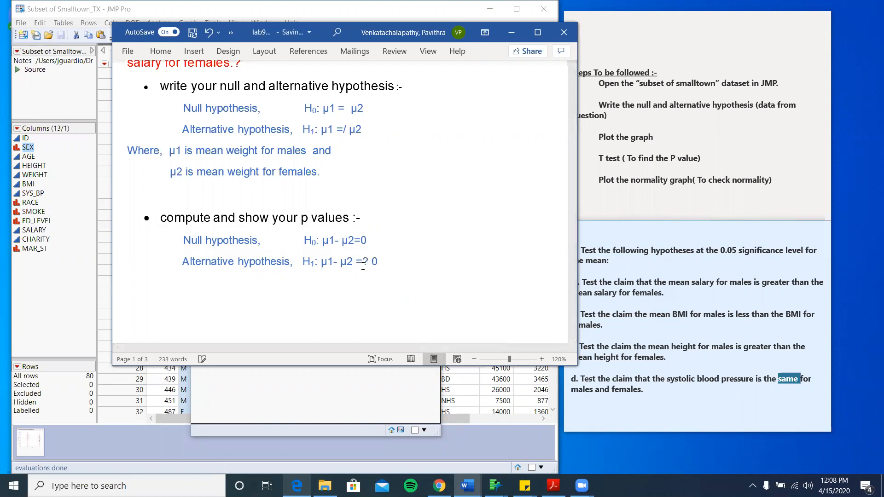
key("BackSpace")
type("/")
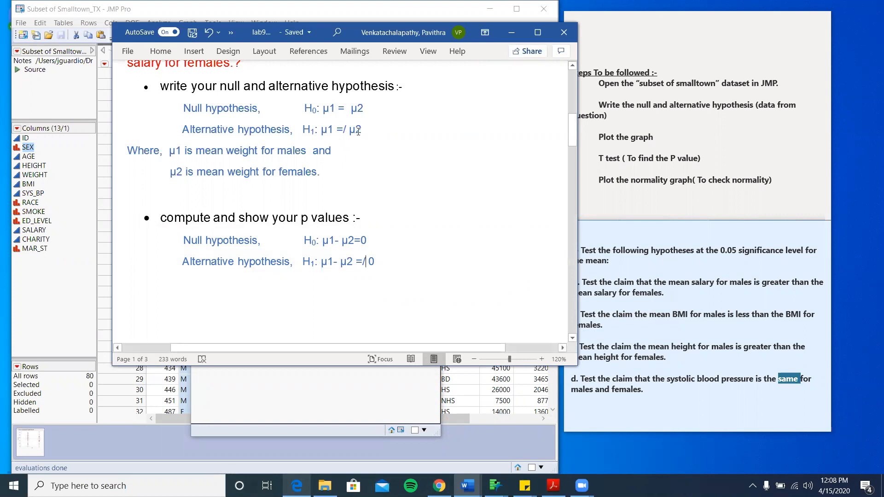
- Minimize the Word report to bring the JMP SYS_BP by SEX window forward
scroll(289, 191, "up", 4)
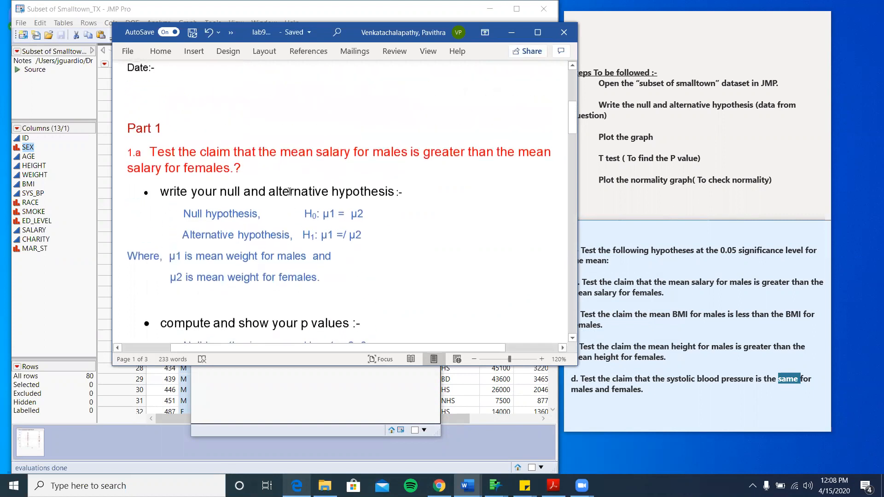
scroll(290, 191, "down", 2)
scroll(290, 191, "down", 3)
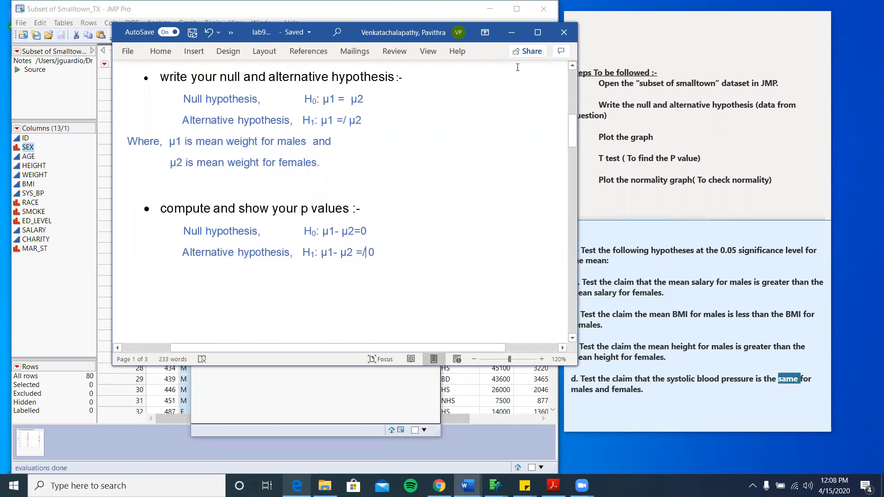
left_click(512, 34)
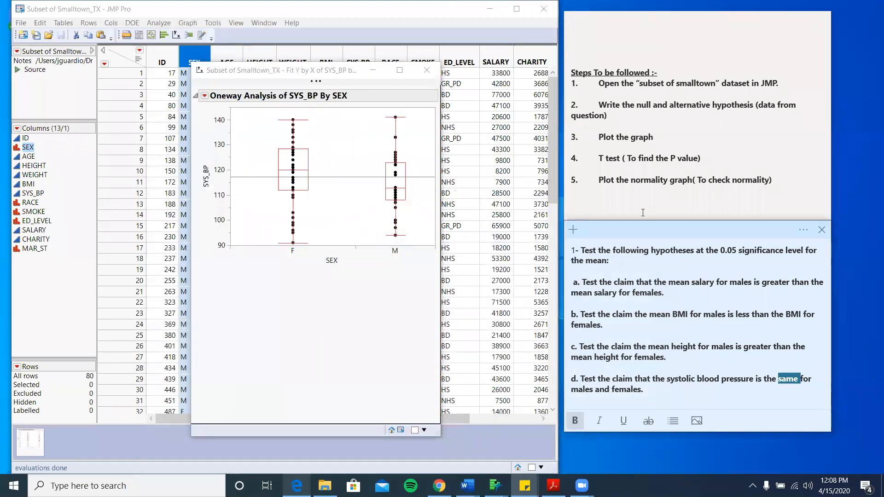
- Add a t test to the SYS_BP by SEX analysis (Prob > |t| 0.0833)
left_click(671, 360)
left_click(204, 96)
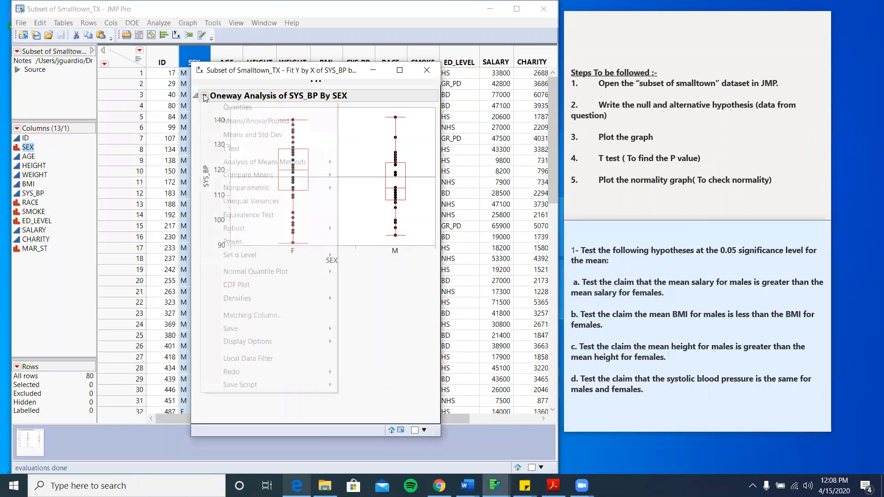
left_click(238, 147)
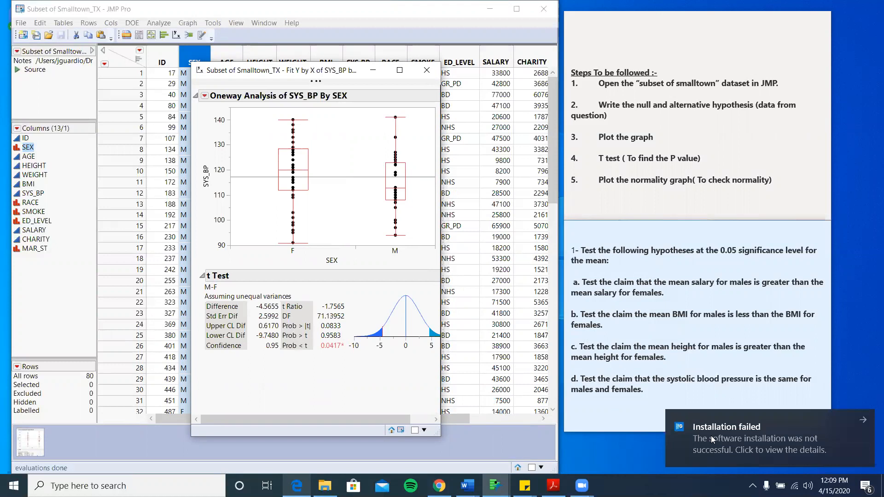
left_click(864, 421)
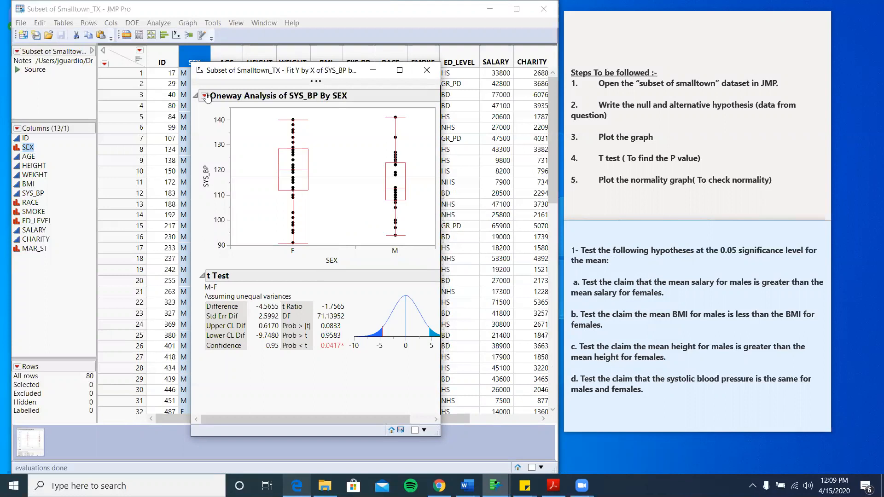
- Add a Plot Actual by Quantile normal quantile plot, then minimize the report
left_click(204, 95)
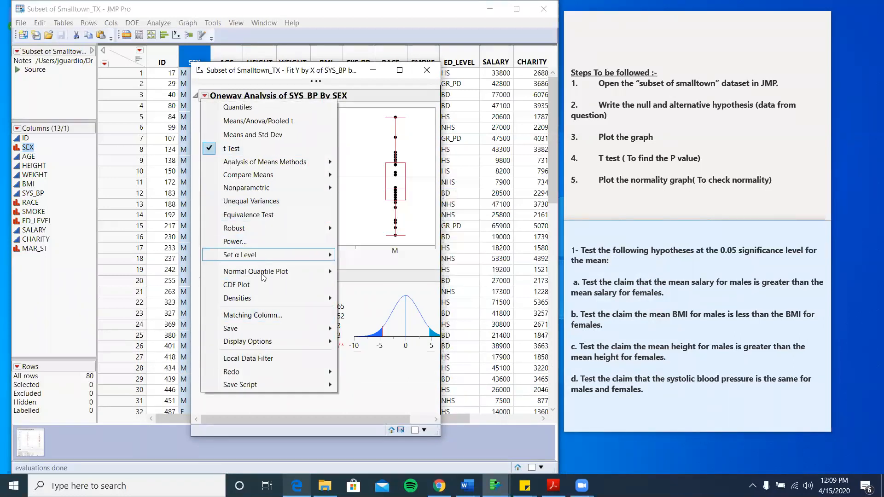
mouse_move(263, 275)
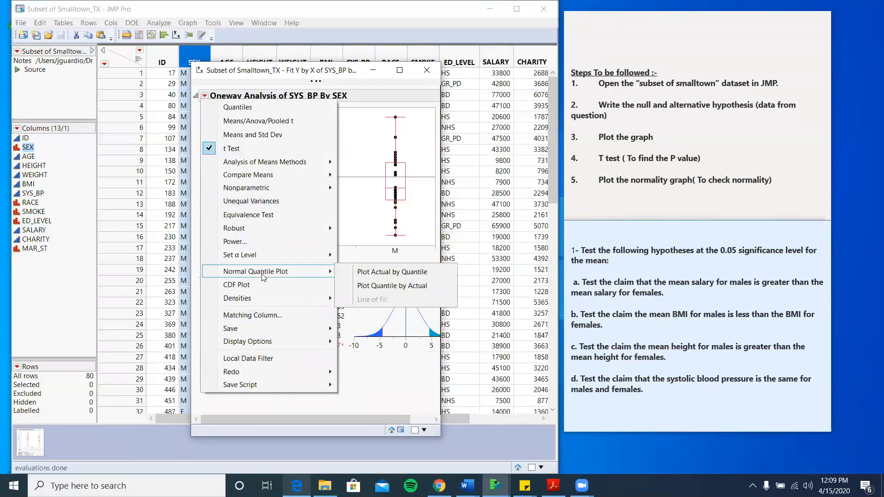
left_click(375, 275)
scroll(374, 277, "left", 3)
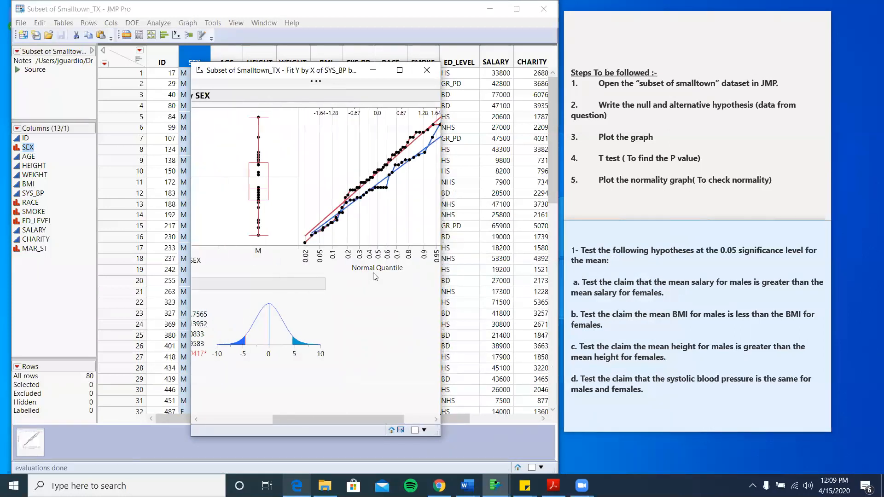
scroll(374, 277, "right", 3)
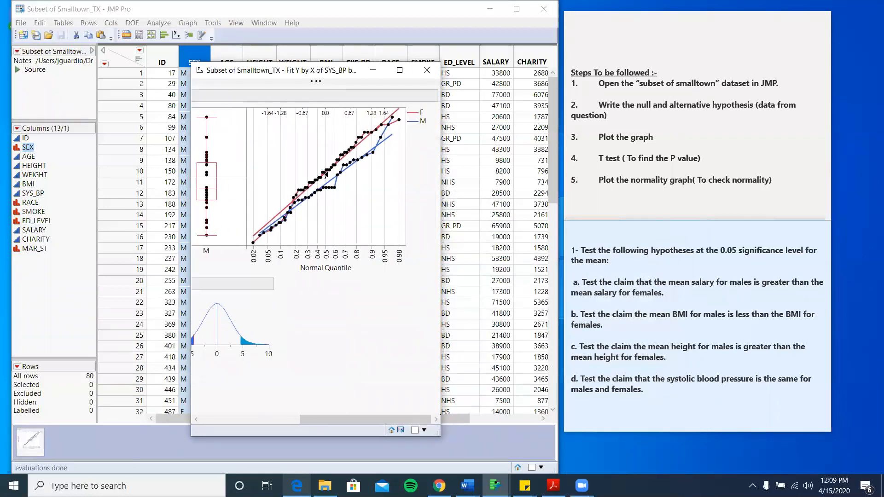
mouse_move(323, 175)
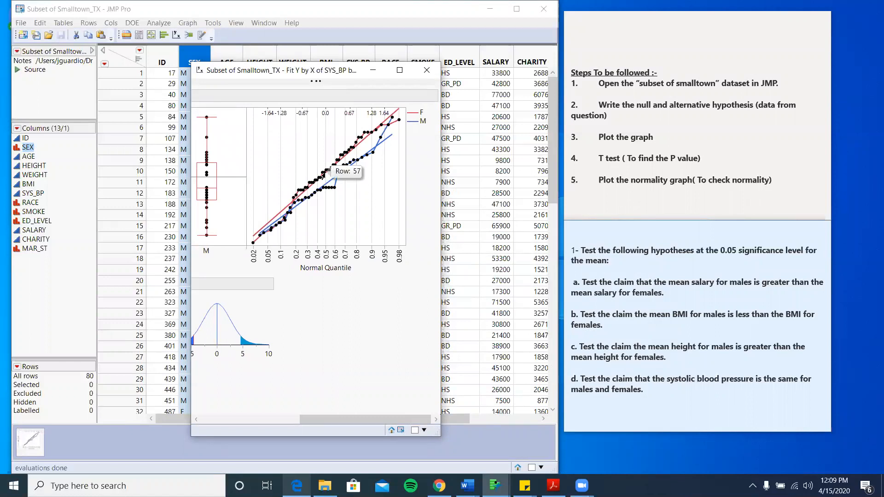
scroll(324, 175, "left", 8)
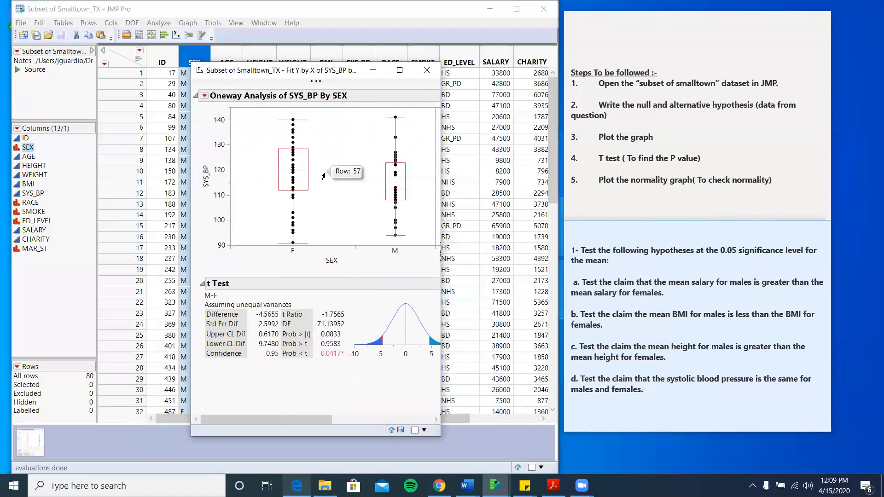
left_click(373, 71)
left_click(163, 27)
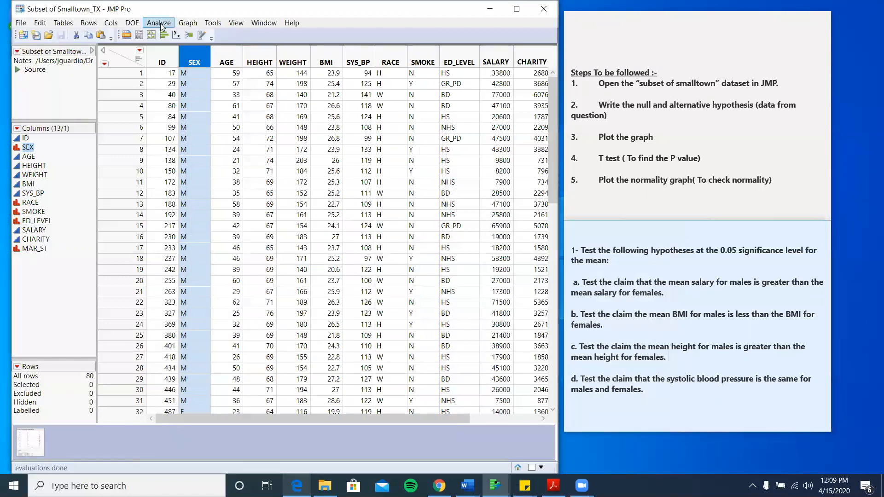
left_click(159, 23)
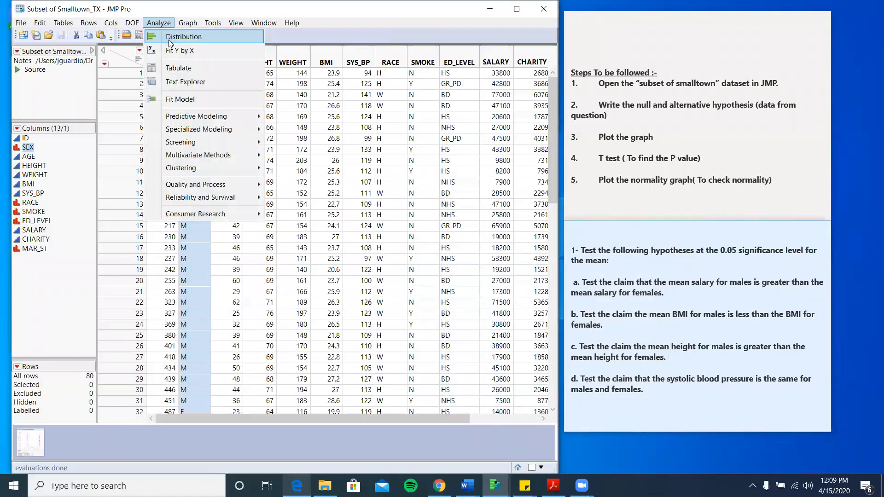
left_click(169, 39)
left_click(158, 77)
left_click(306, 76)
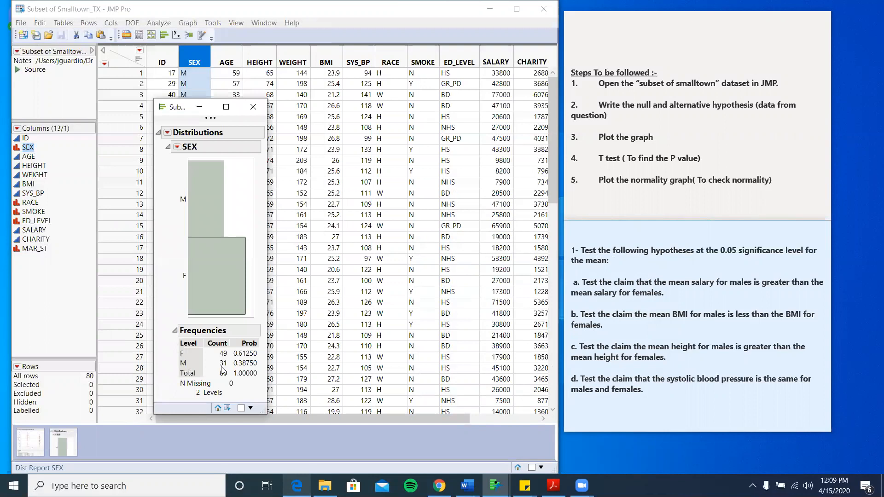
left_click(261, 107)
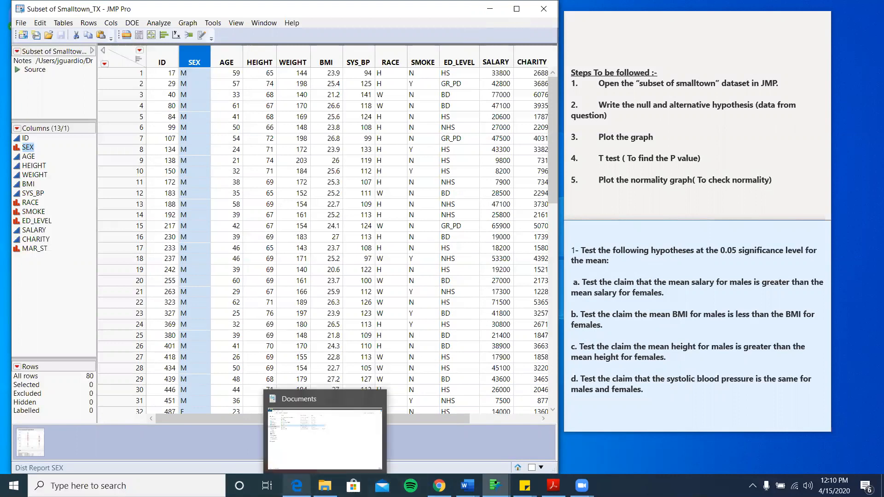
- Return to the lab manual PDF at Class Example 1 and select the = sign in H0
left_click(297, 486)
scroll(398, 327, "down", 12)
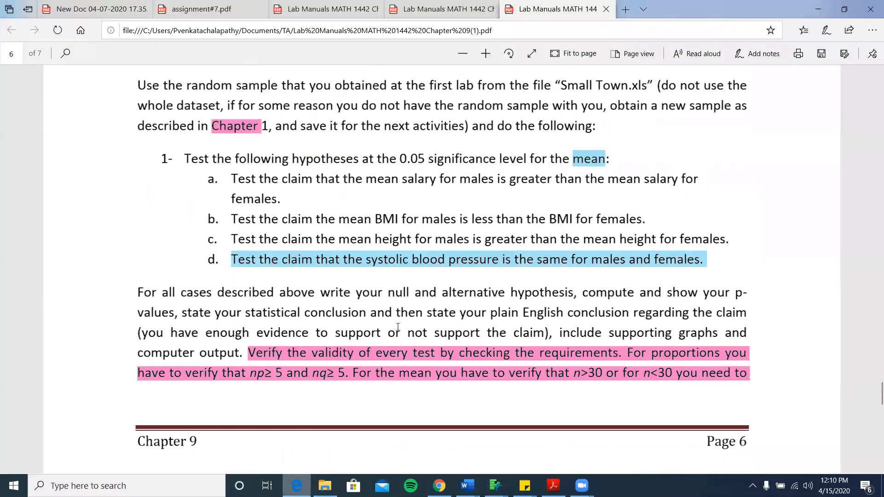
scroll(397, 330, "up", 3)
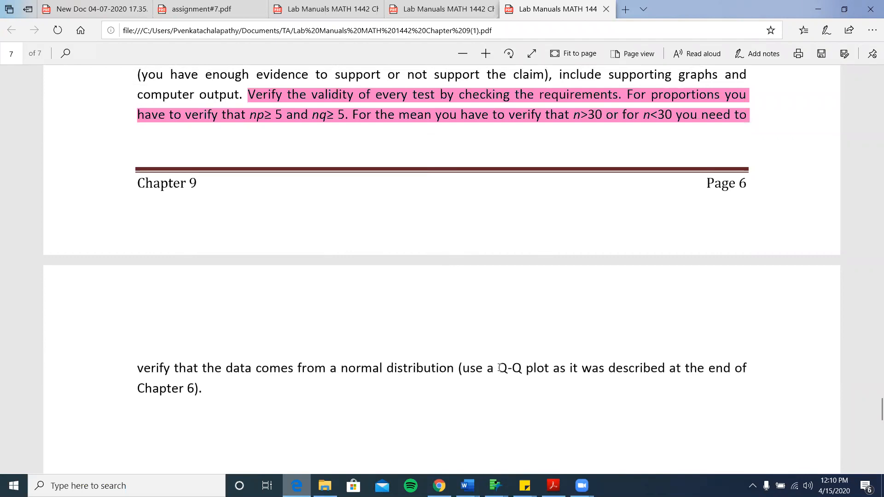
scroll(499, 368, "up", 20)
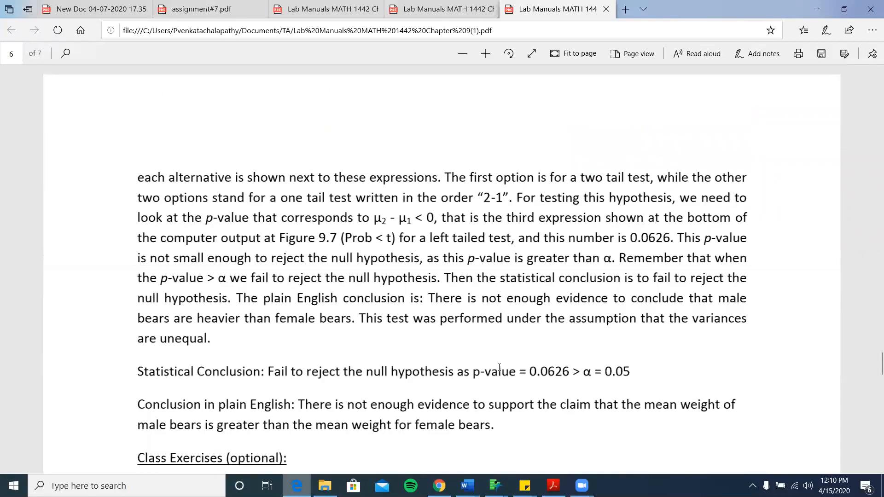
scroll(500, 367, "up", 20)
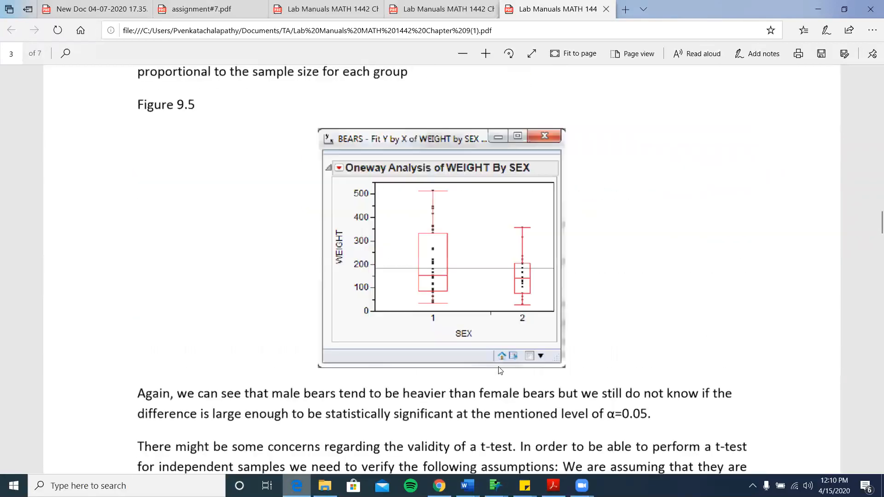
scroll(500, 370, "up", 20)
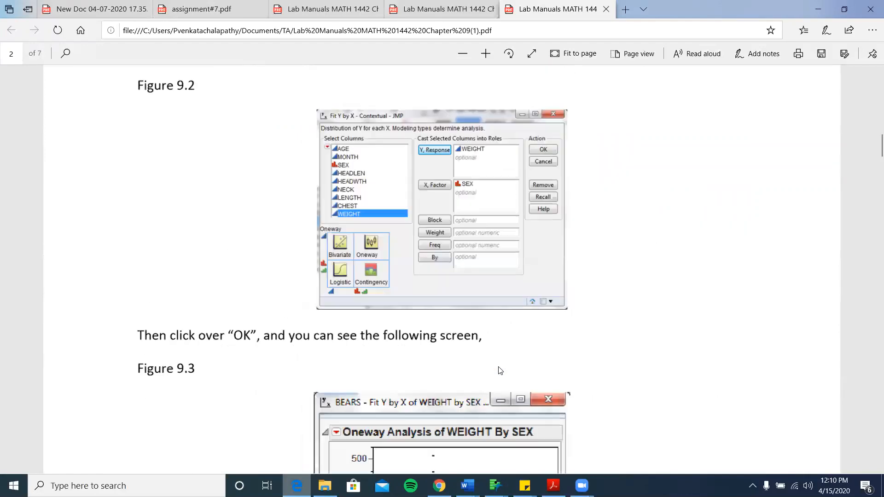
scroll(499, 370, "down", 4)
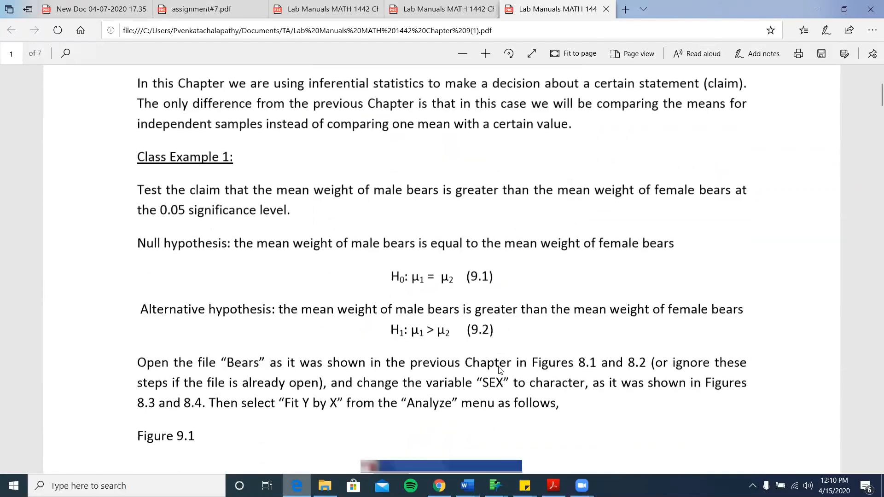
double_click(431, 277)
scroll(182, 242, "down", 1)
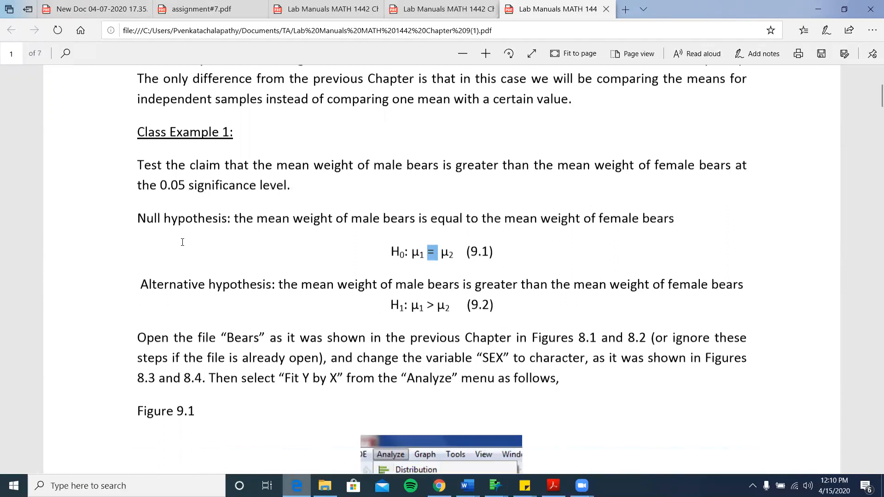